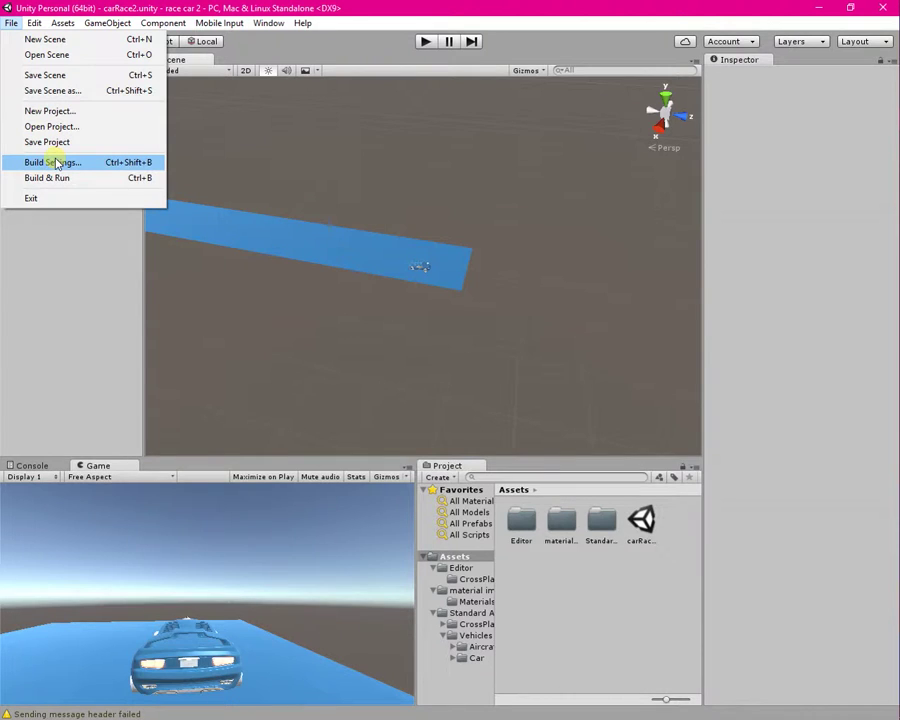
Step: Open Build Settings, glance at tvOS, and display the Web Player platform's options
left_click(56, 163)
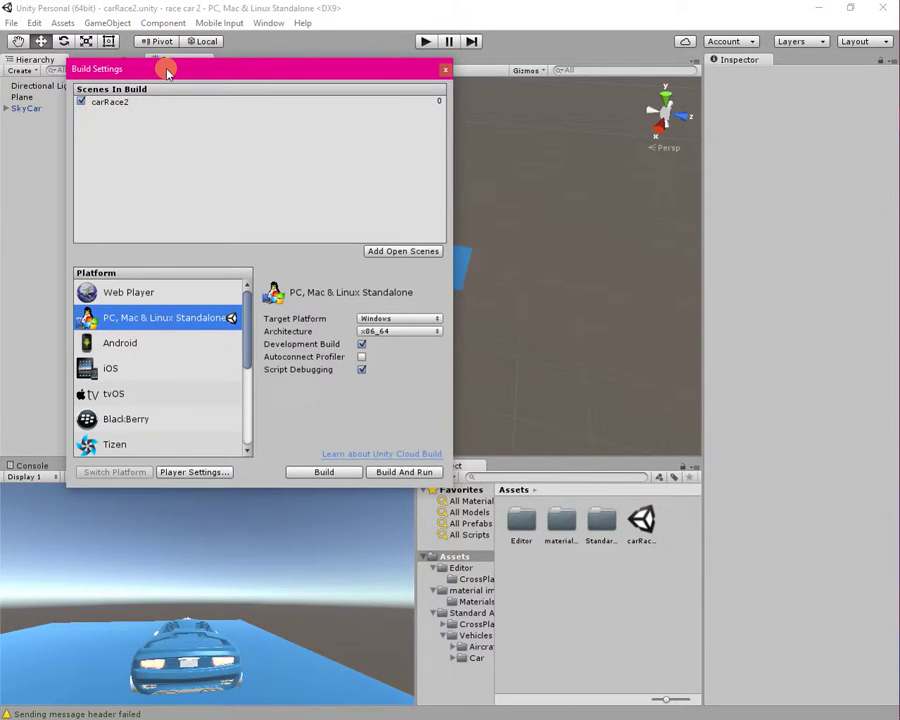
left_click_drag(166, 66, 148, 62)
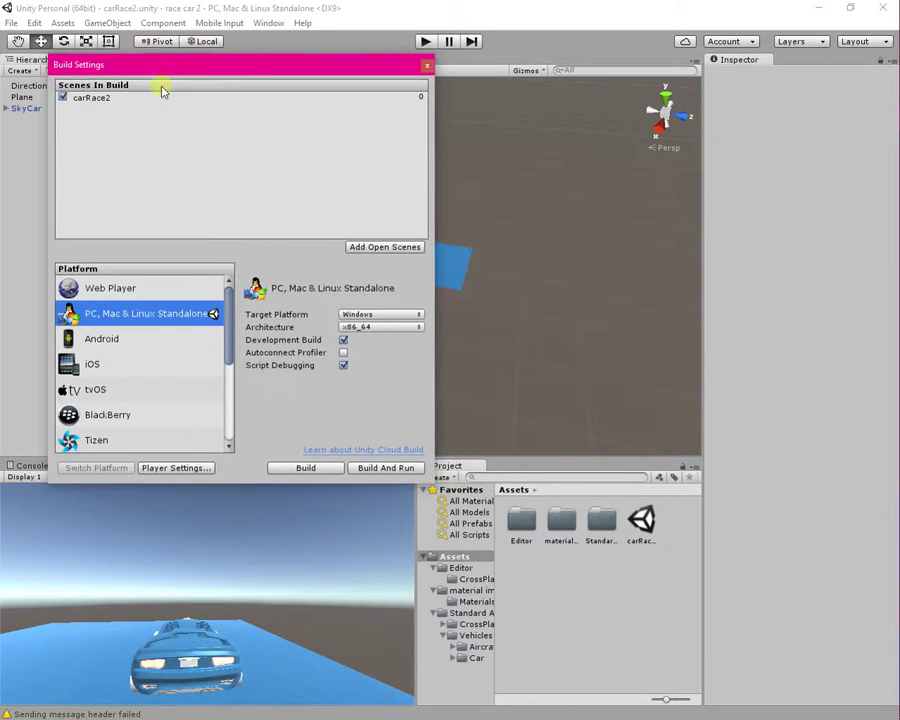
left_click(110, 391)
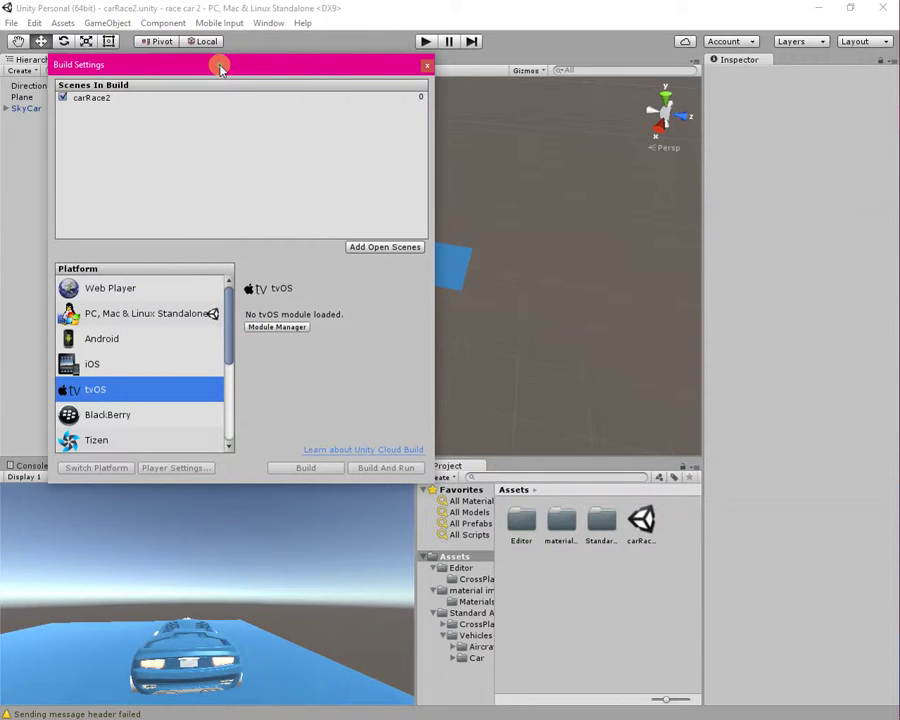
left_click_drag(220, 67, 225, 65)
left_click(124, 290)
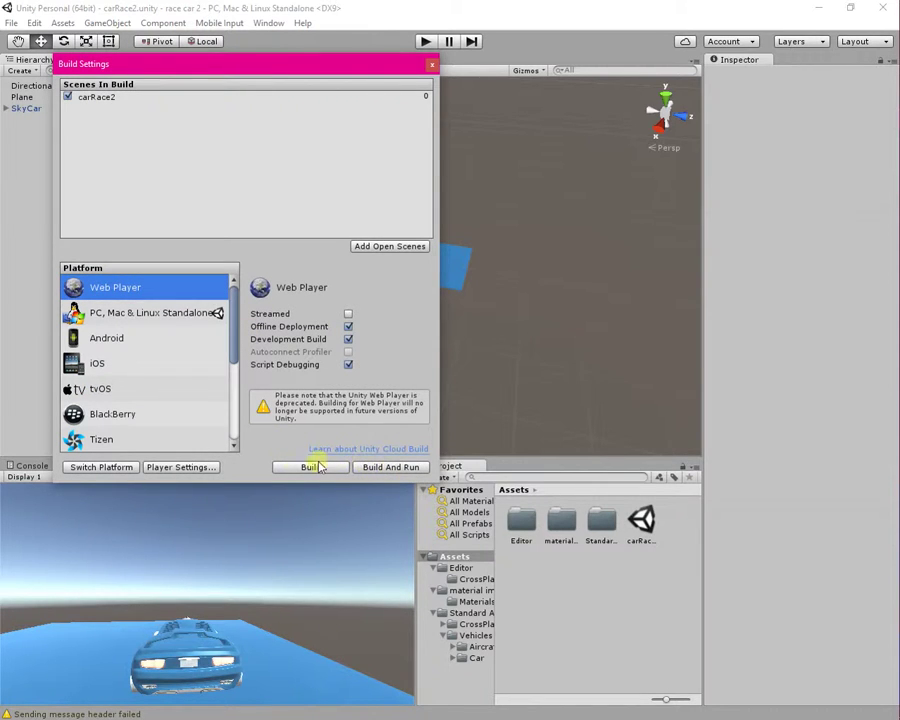
Step: Check iOS and Web Player, then show the PC, Mac & Linux Standalone options
left_click(99, 370)
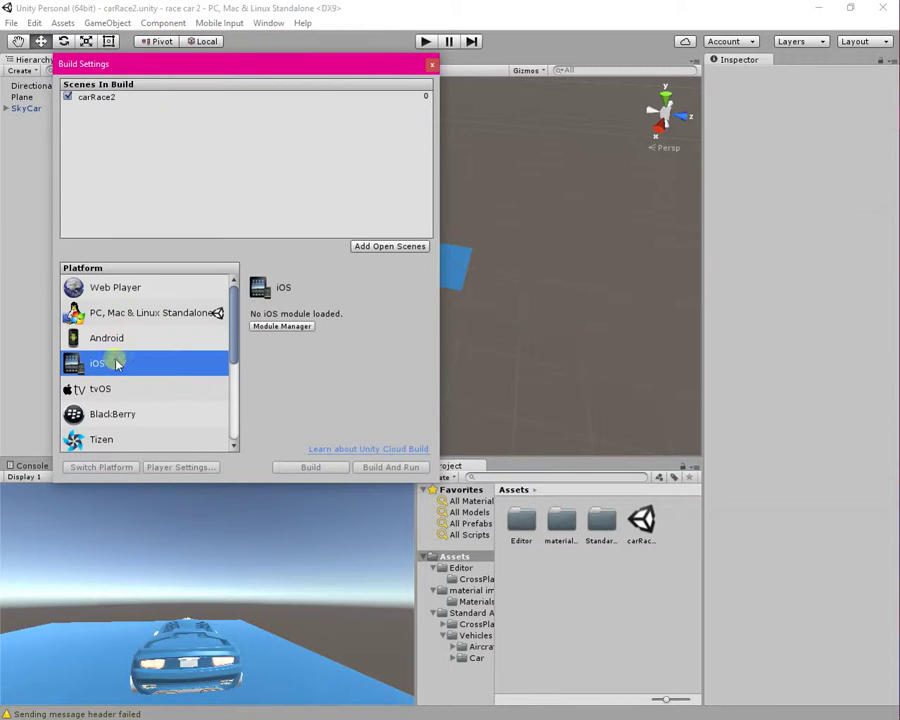
left_click(131, 292)
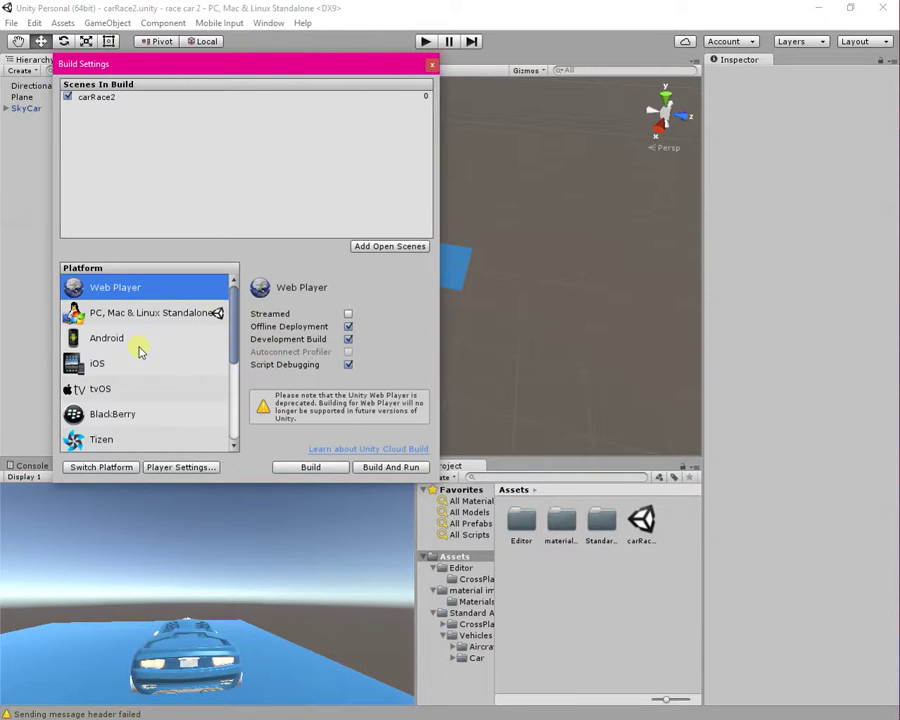
left_click(115, 368)
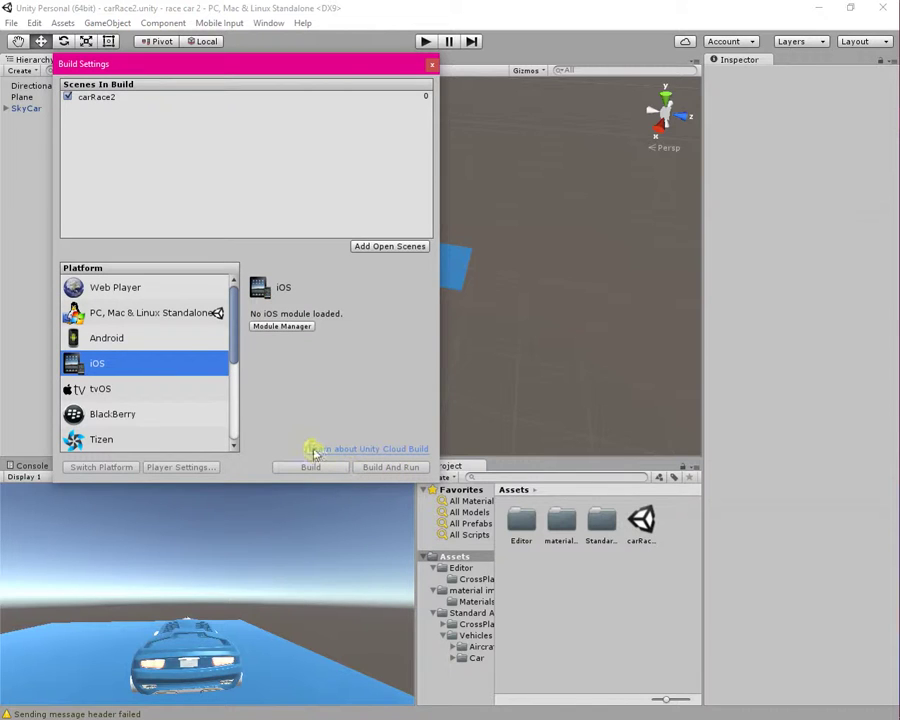
left_click(139, 315)
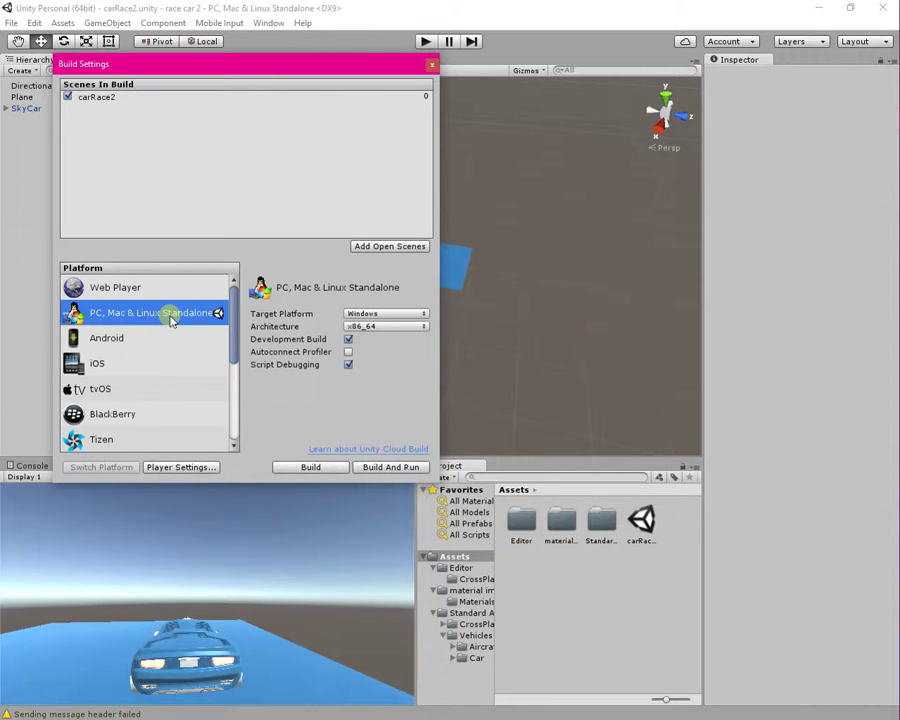
Step: View the Android and iOS platform options, scrolling through the Platform list
left_click(122, 340)
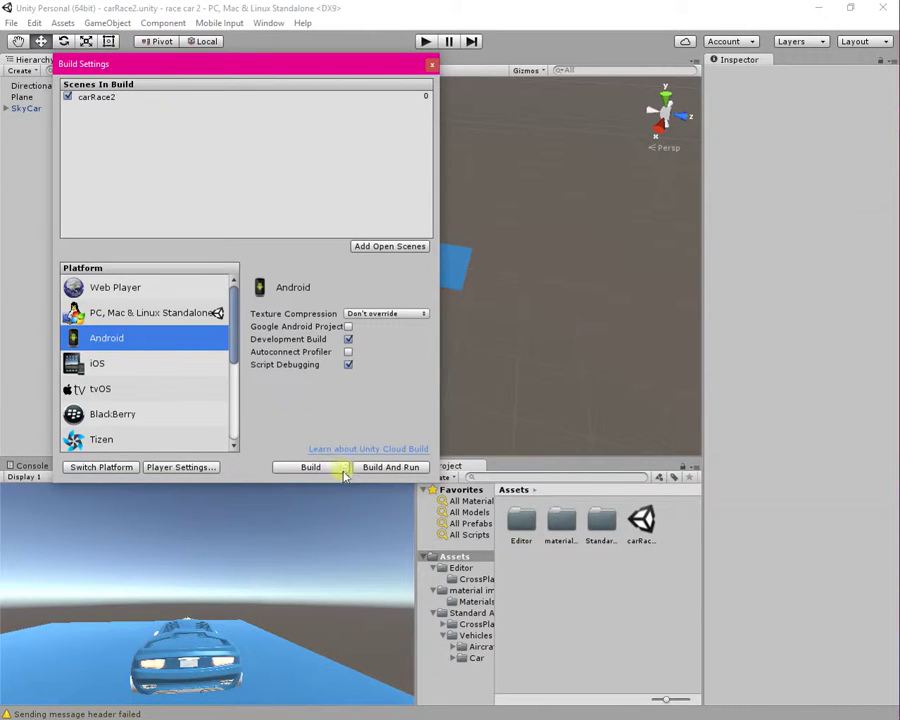
left_click(131, 371)
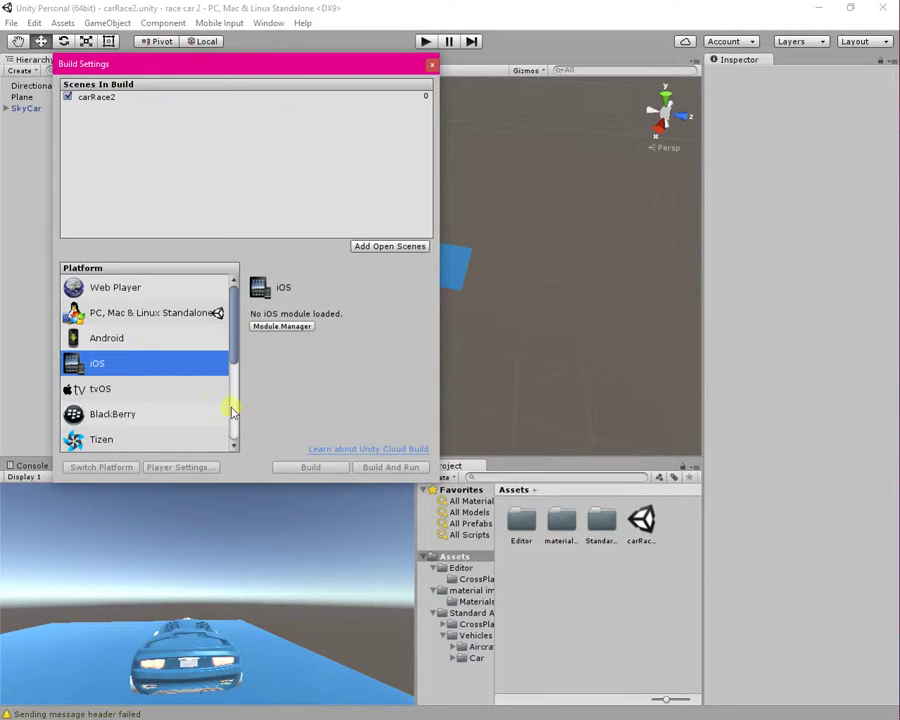
left_click_drag(238, 310, 238, 395)
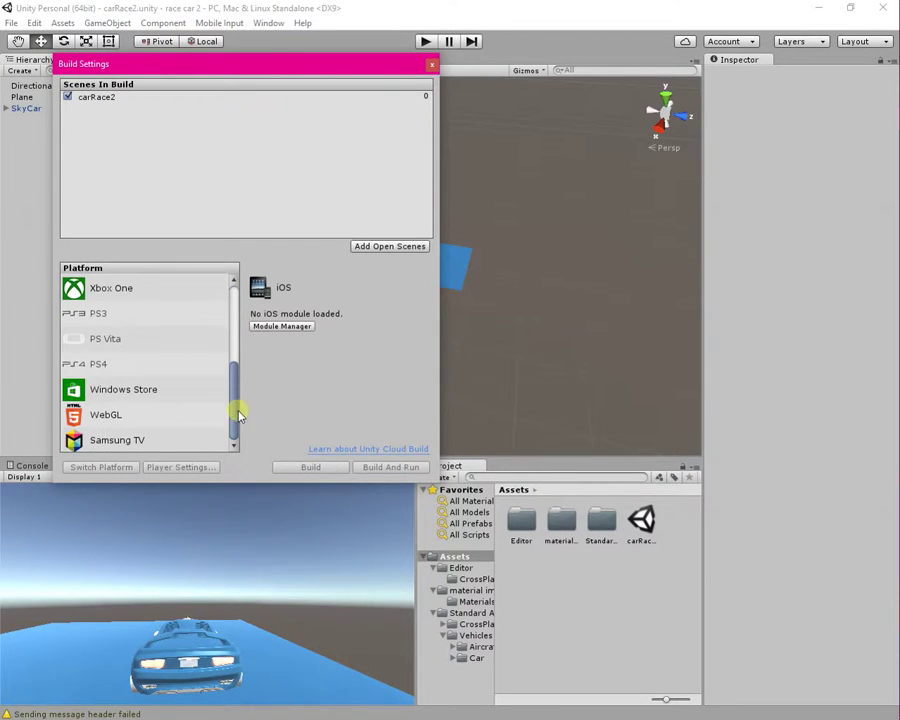
scroll(110, 356, "up", 5)
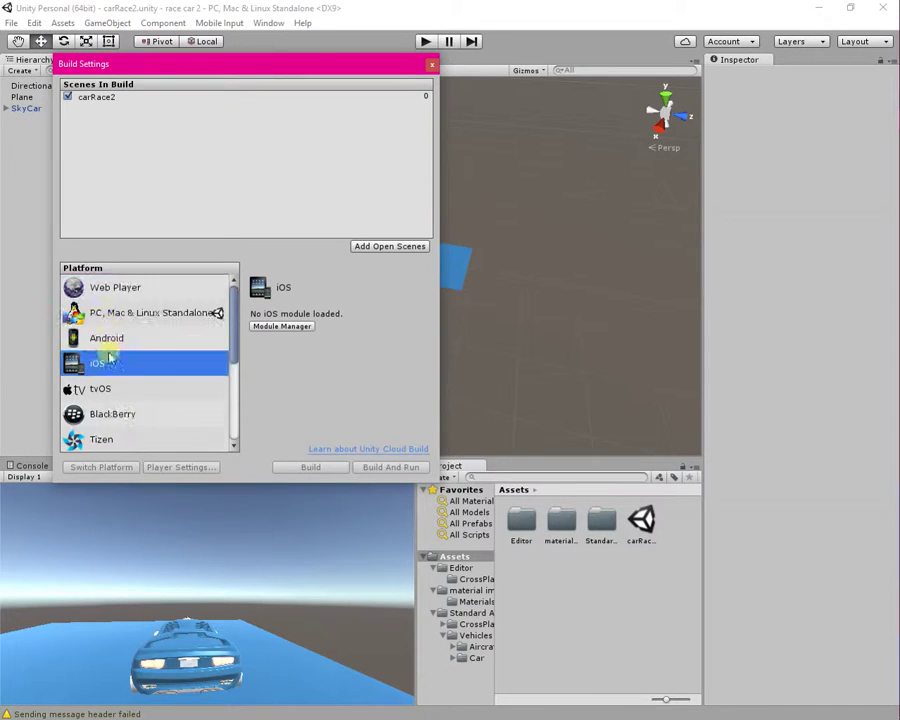
scroll(106, 344, "down", 2)
scroll(120, 380, "up", 2)
Step: Step through tvOS, BlackBerry, Tizen, Android and iOS, noting which report no module loaded
left_click(111, 389)
left_click(117, 416)
left_click(110, 439)
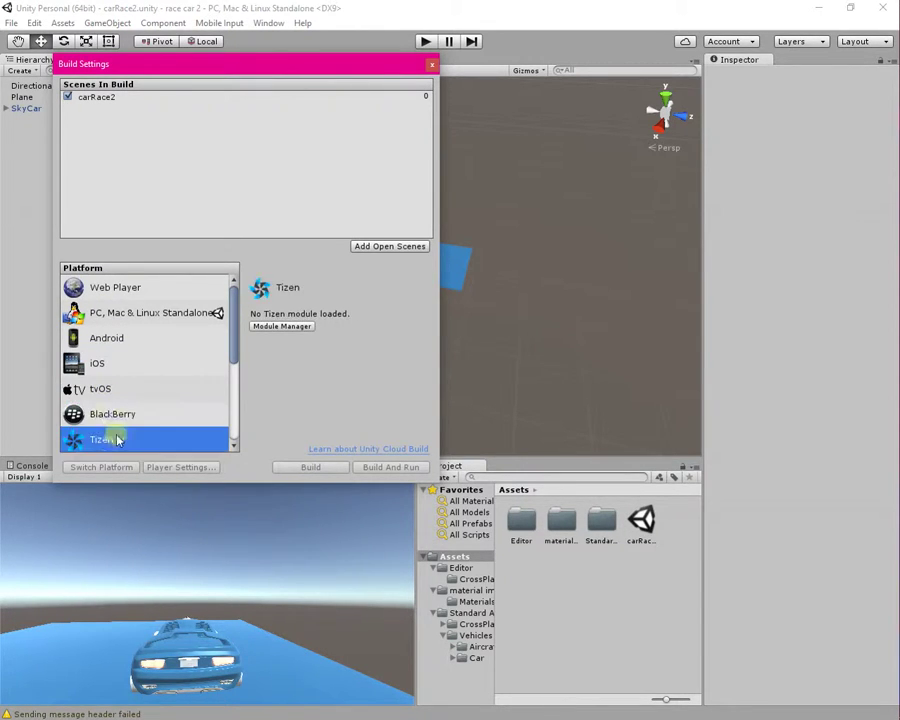
left_click(100, 342)
left_click(98, 364)
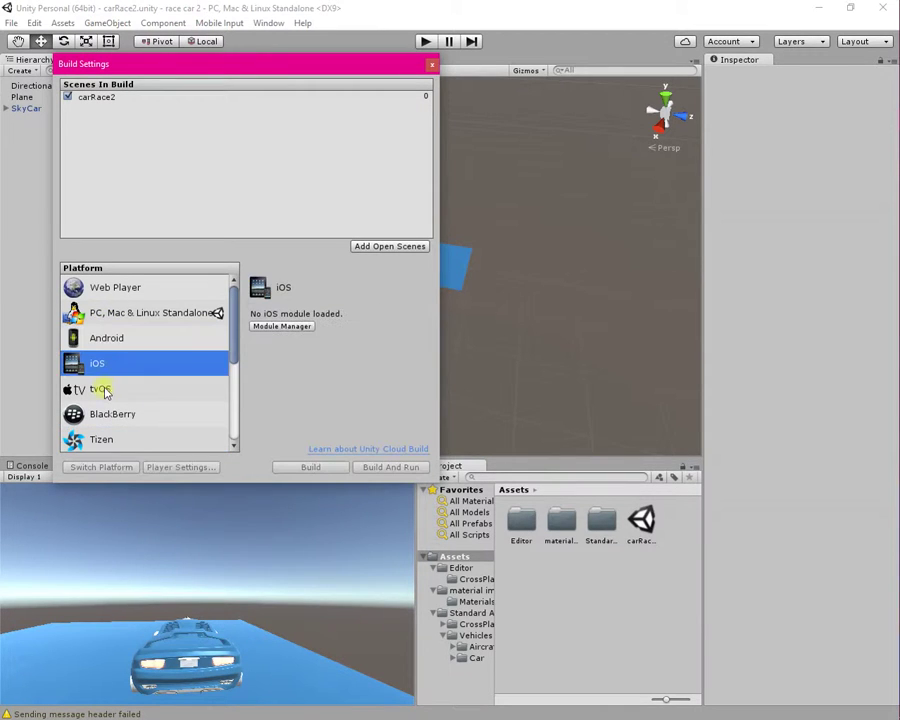
left_click(107, 393)
left_click(115, 416)
scroll(118, 412, "down", 2)
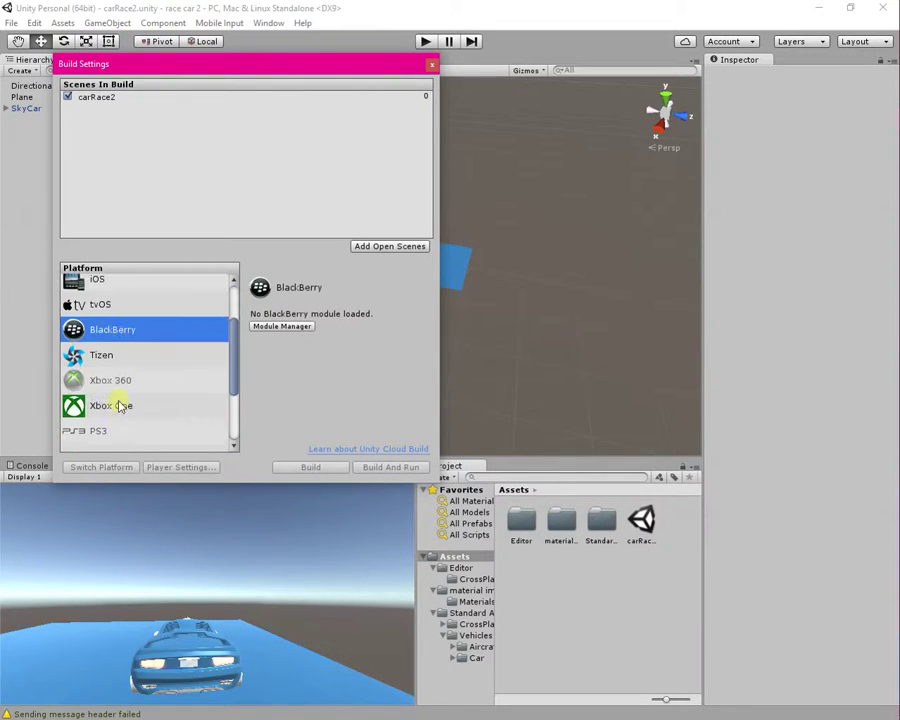
scroll(125, 404, "up", 2)
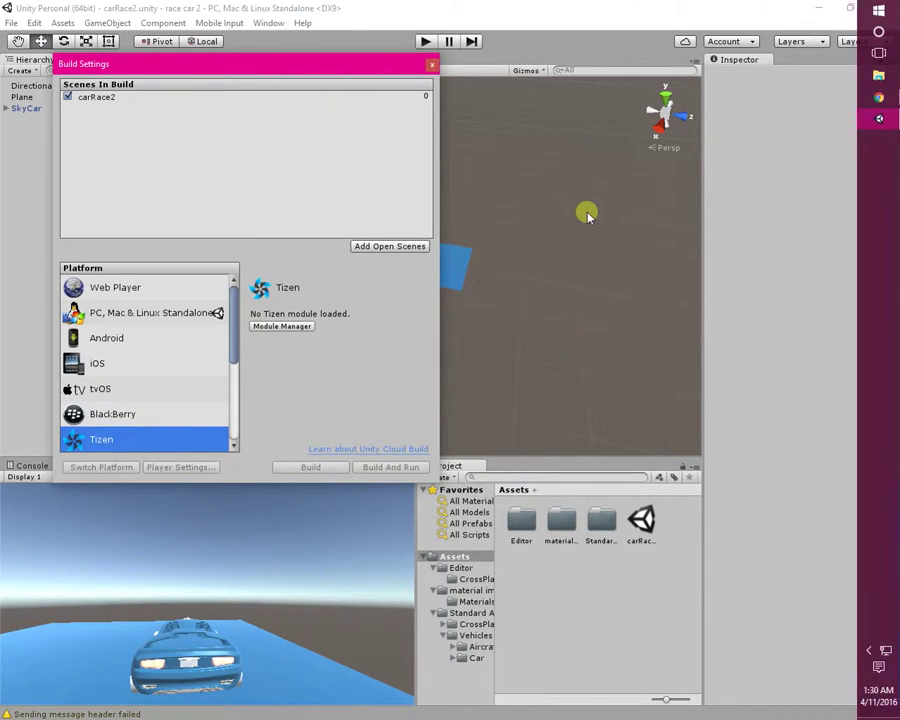
Step: Minimize Unity and launch UnityDownloadAssistant-5.3.4f1.exe from the desktop
left_click(818, 8)
double_click(335, 200)
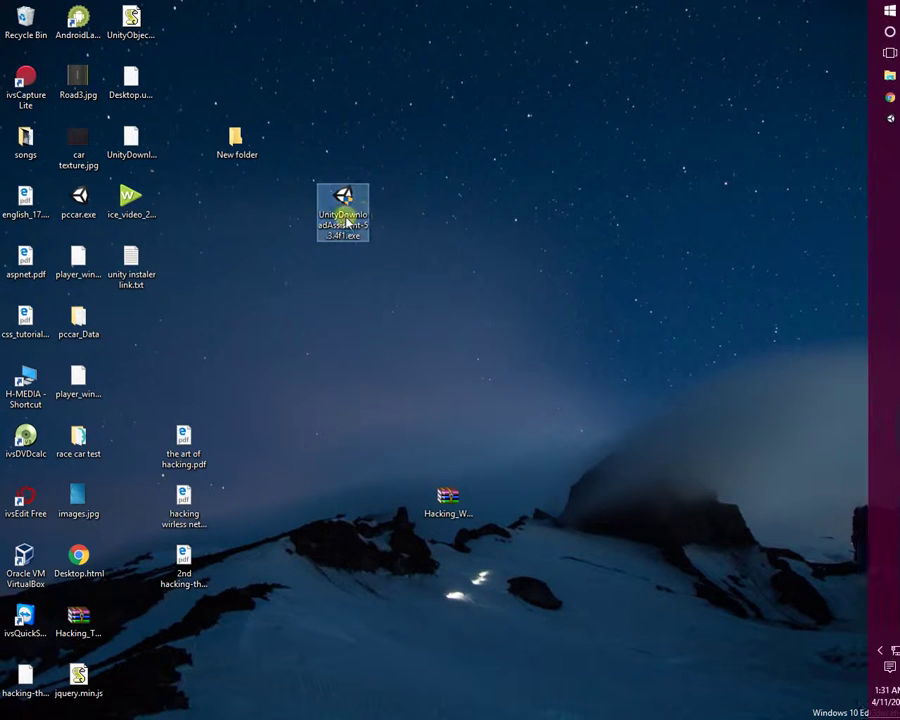
left_click(879, 94)
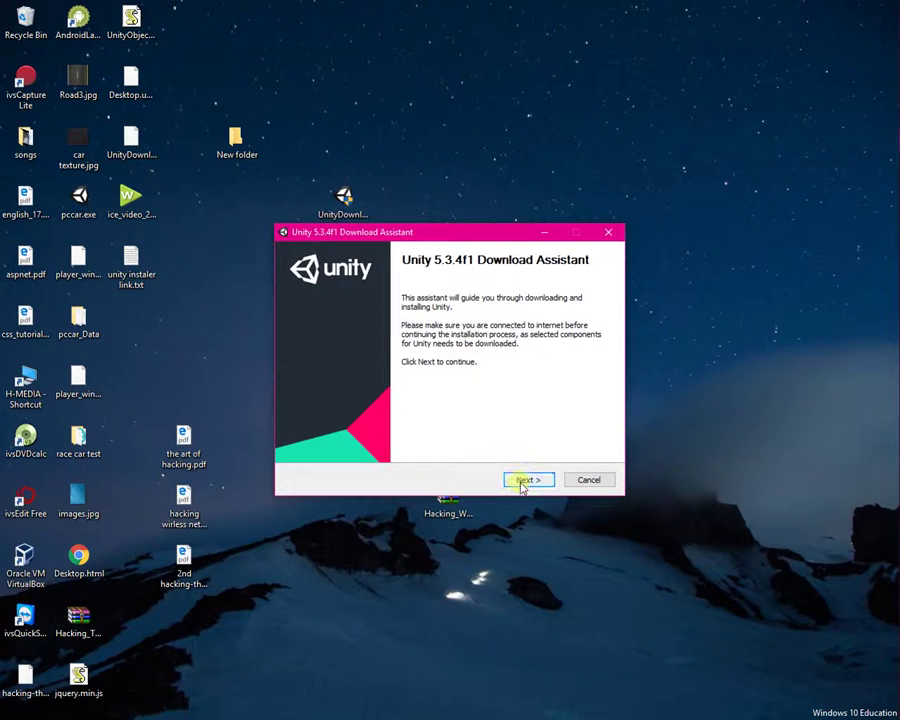
Step: Accept the license agreement and reach the Choose Components page
left_click(525, 481)
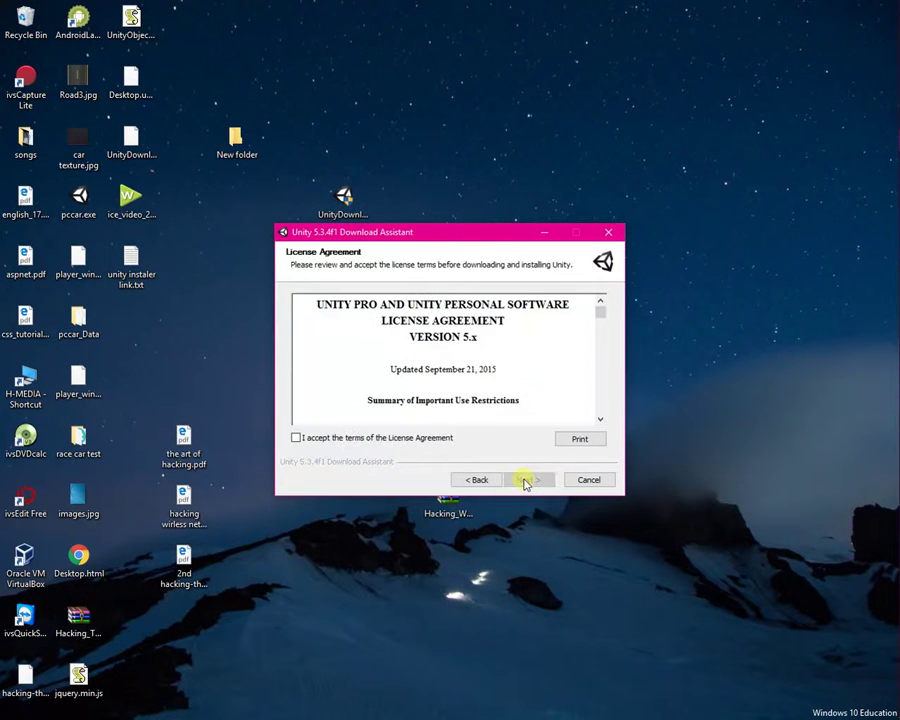
left_click(310, 441)
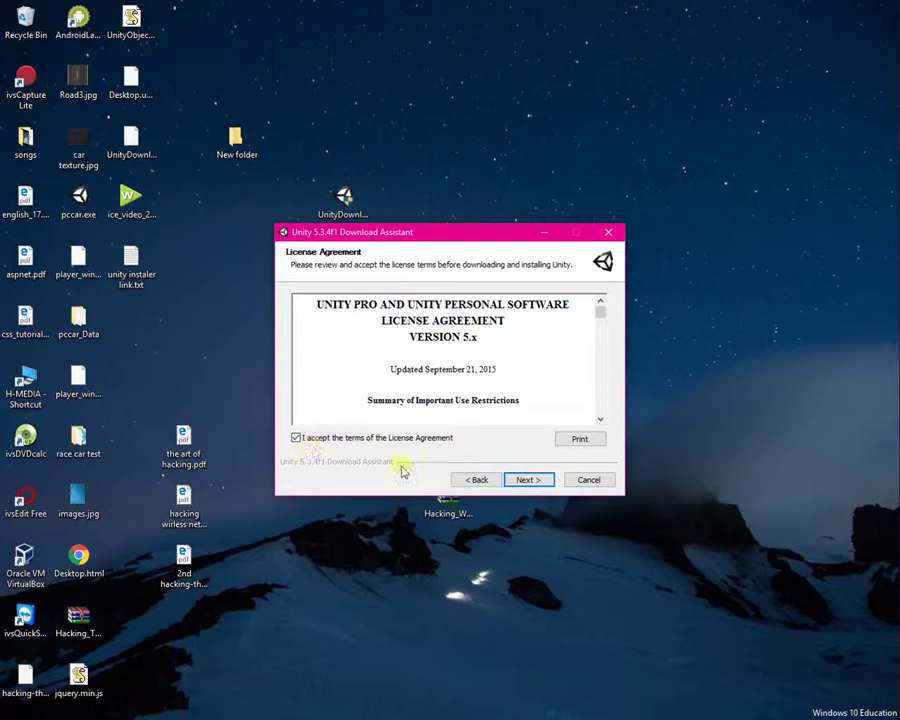
left_click(527, 480)
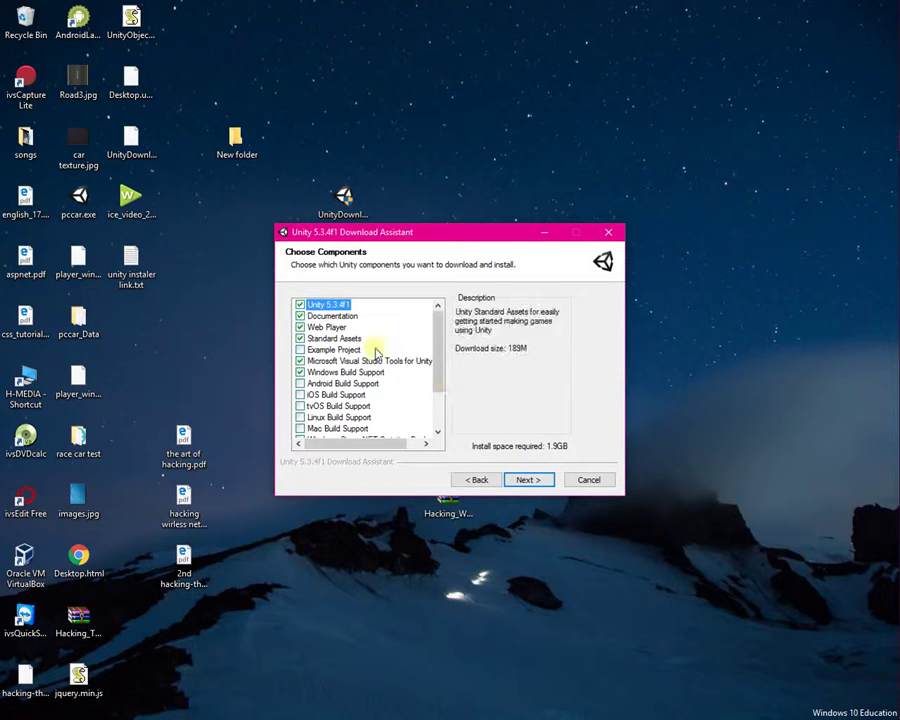
Step: Untick Documentation, Standard Assets, Visual Studio tools and Windows Build Support, keeping only Web Player
left_click(300, 316)
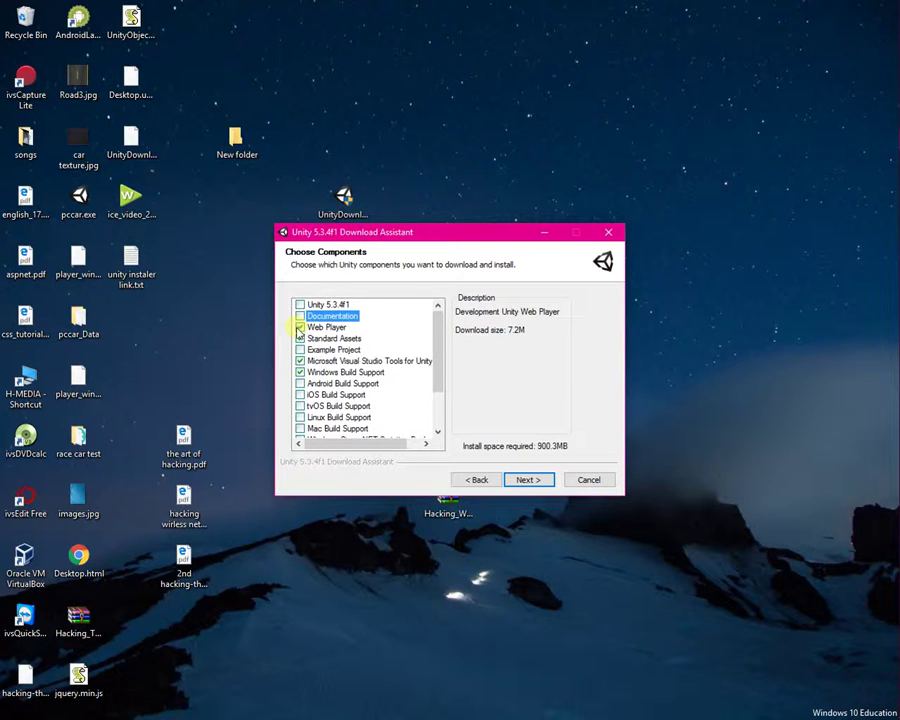
left_click(300, 327)
left_click(300, 338)
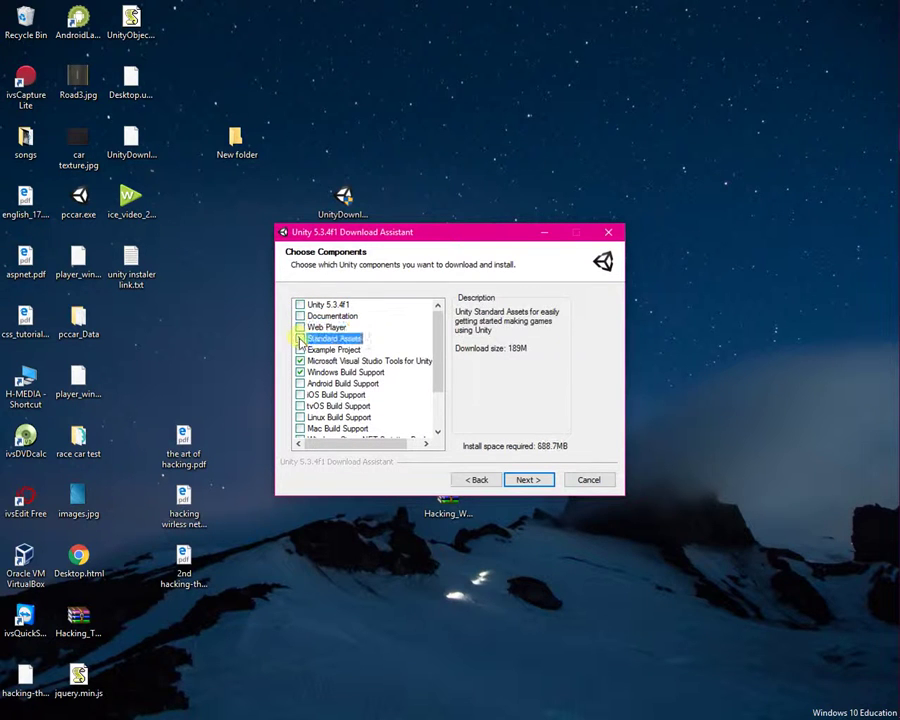
left_click(300, 361)
left_click(300, 372)
scroll(311, 400, "down", 2)
scroll(311, 385, "up", 2)
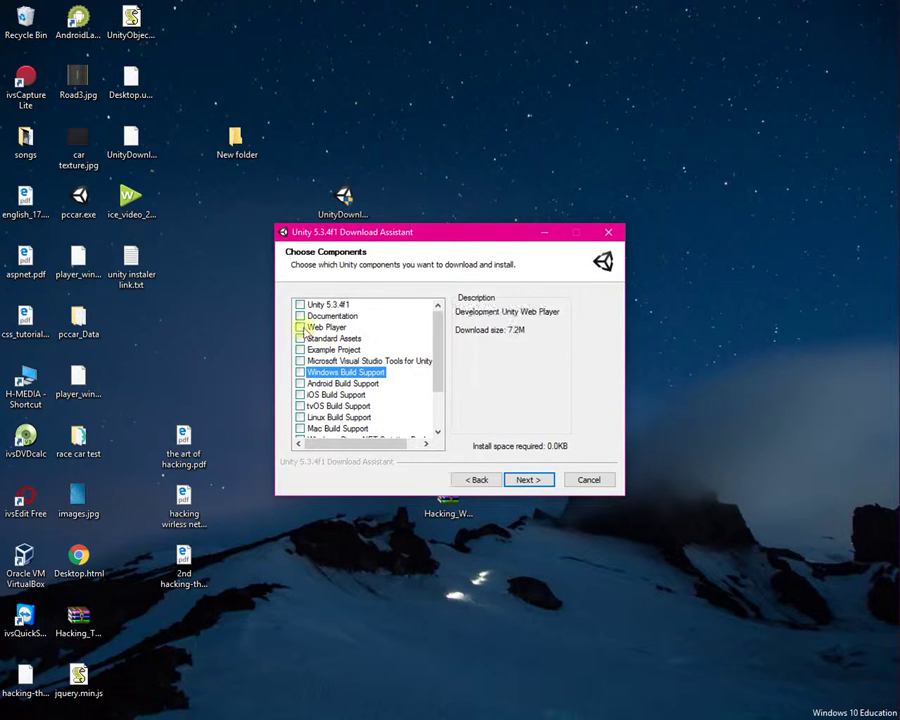
left_click(300, 327)
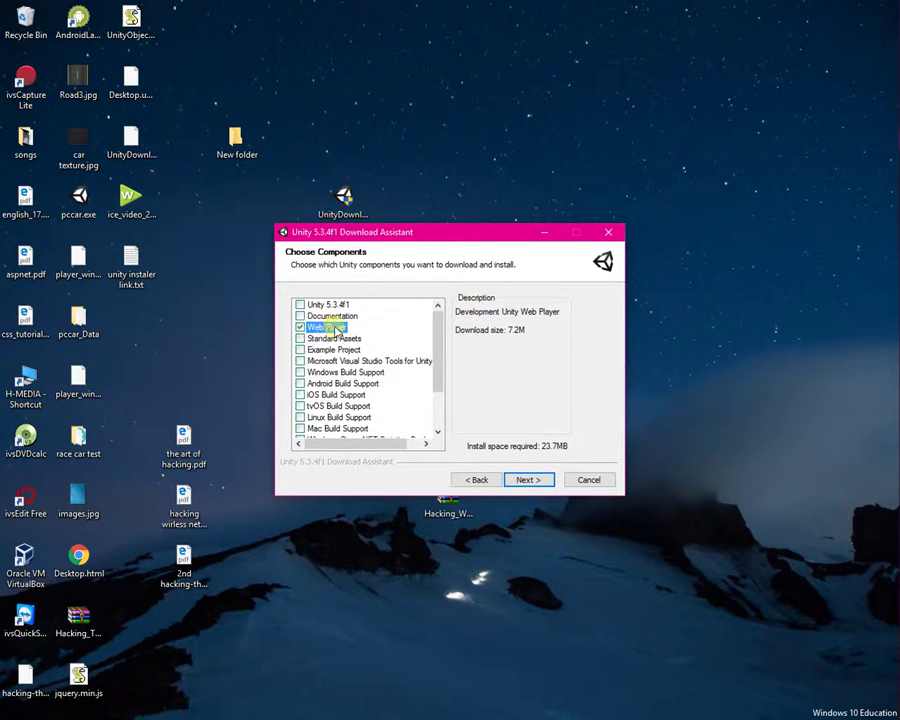
left_click(879, 118)
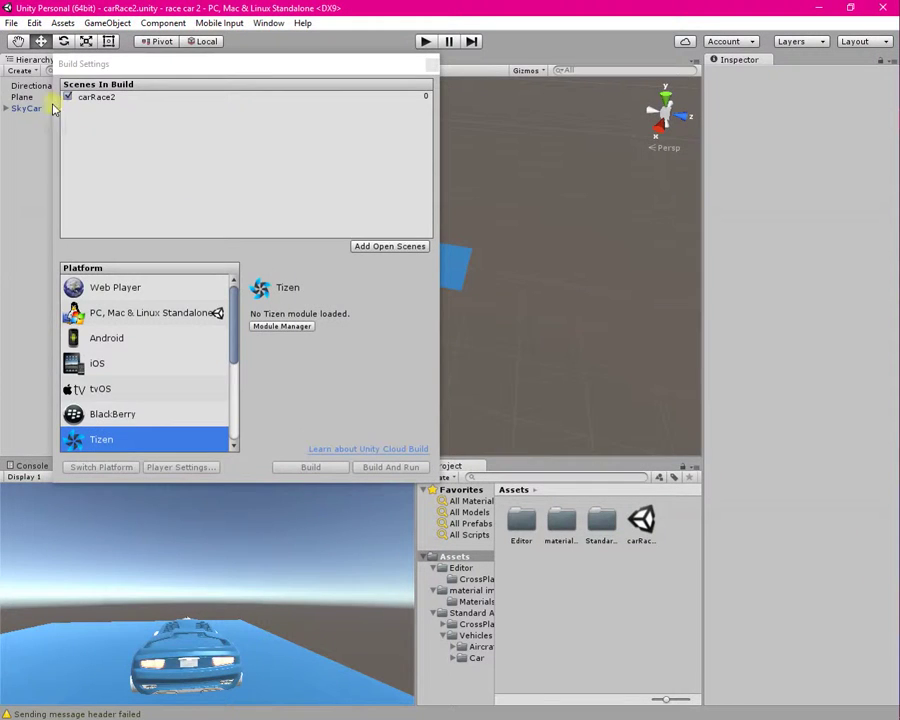
Step: Swap the download pick from Web Player to Windows Build Support, needing 669.2MB
left_click(120, 288)
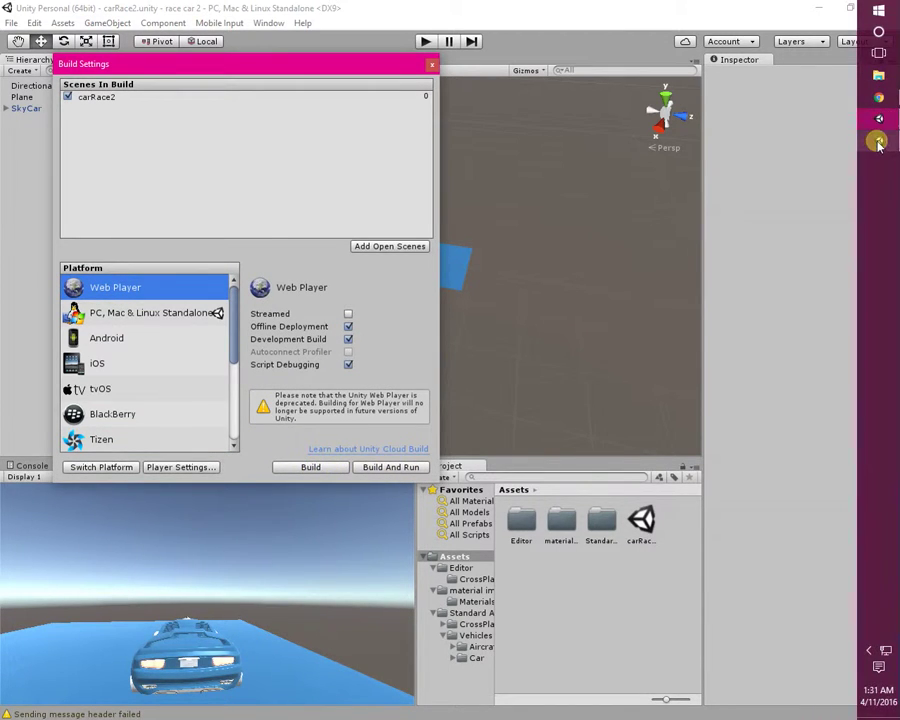
left_click(874, 136)
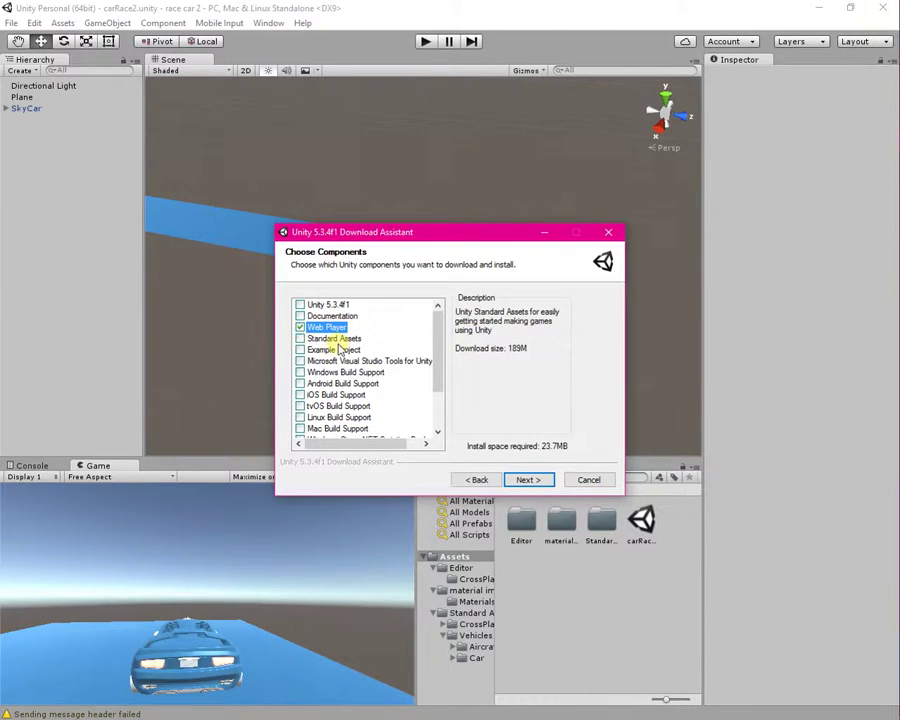
left_click(300, 327)
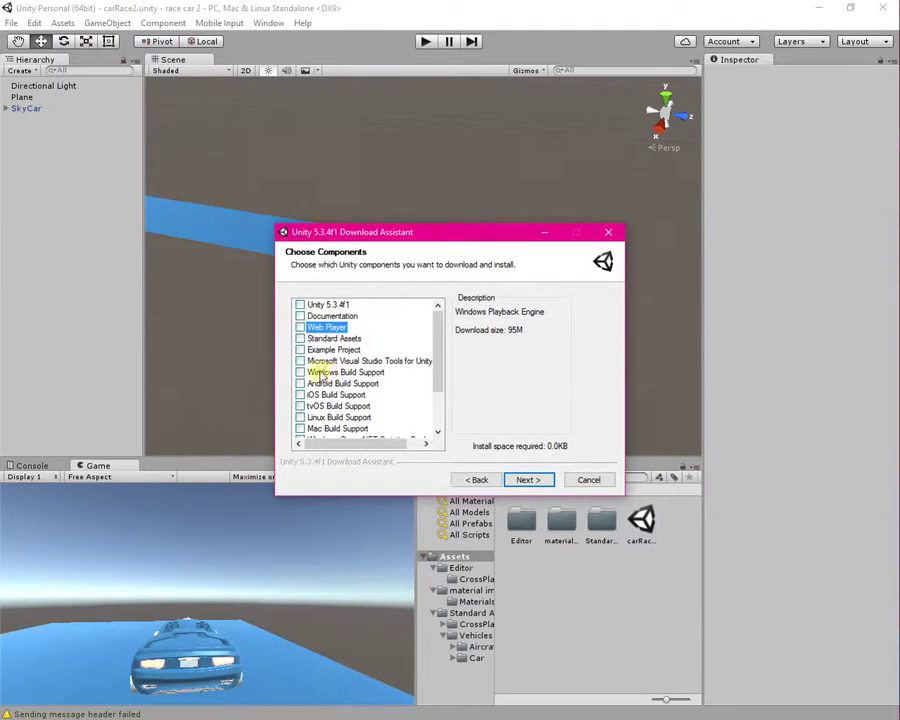
left_click(302, 373)
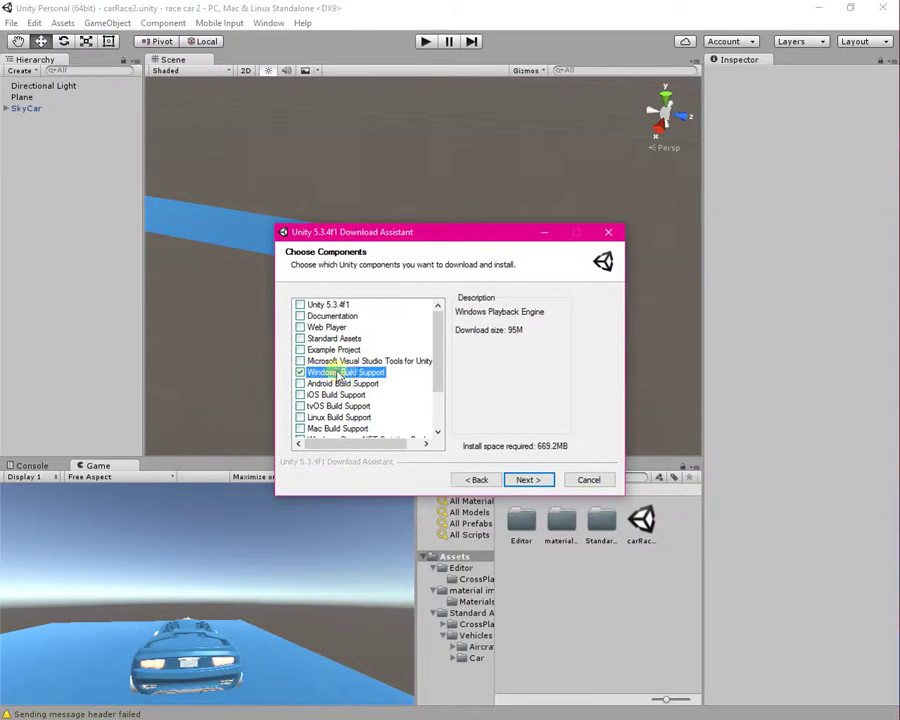
mouse_move(866, 268)
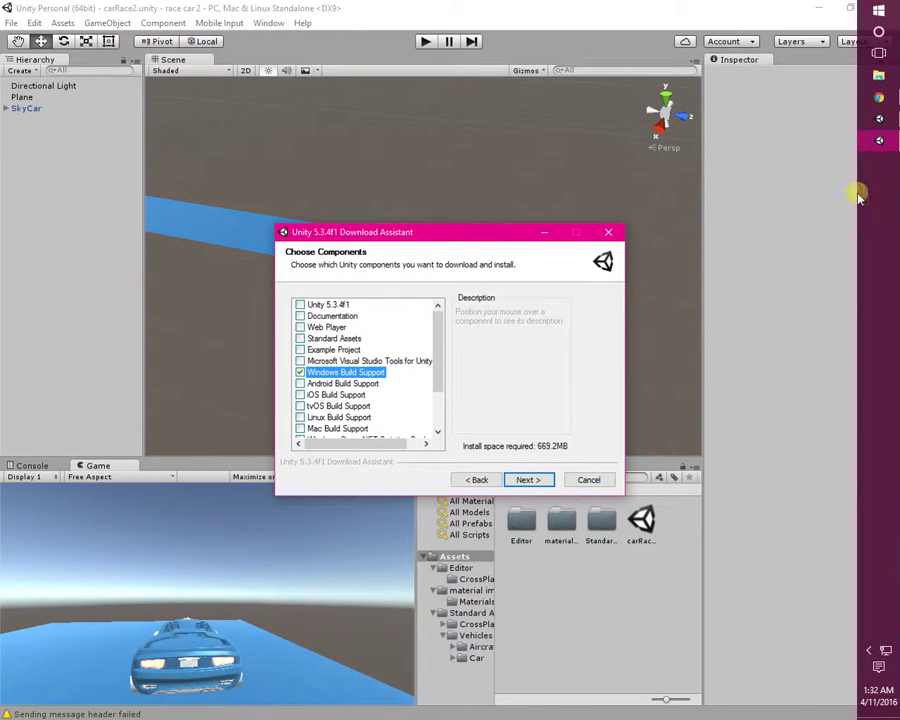
Step: Review the PC, Mac & Linux Standalone settings in the editor's Build Settings
left_click(881, 122)
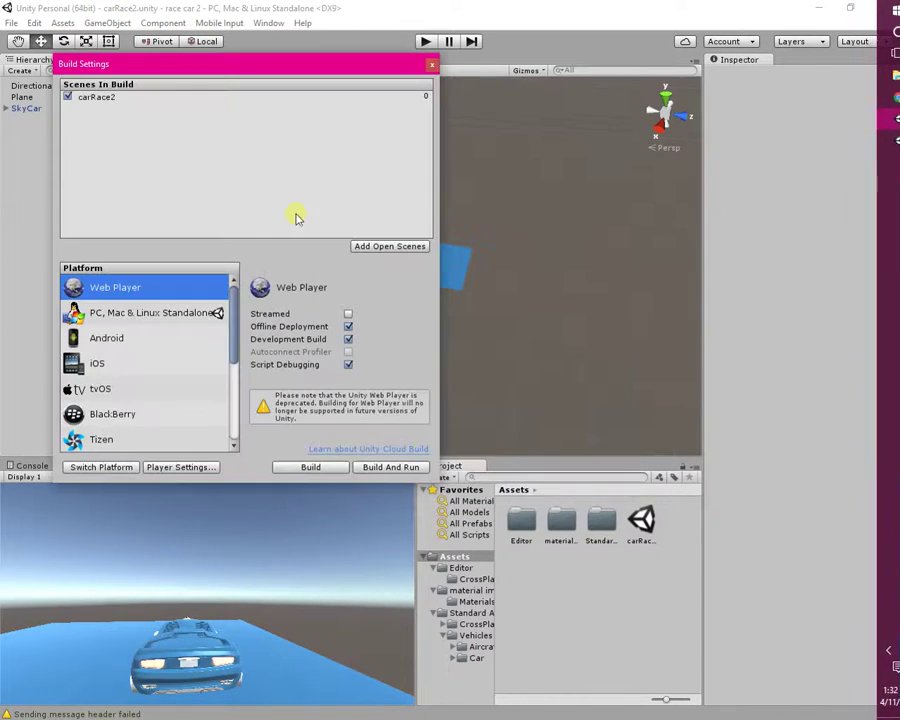
left_click(117, 316)
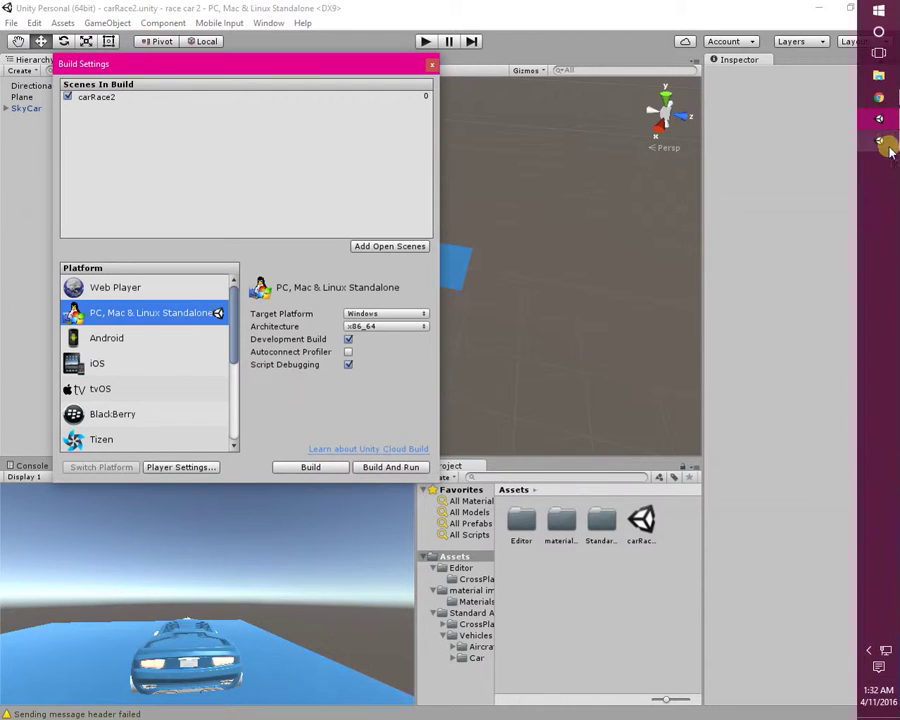
left_click(880, 140)
left_click(300, 372)
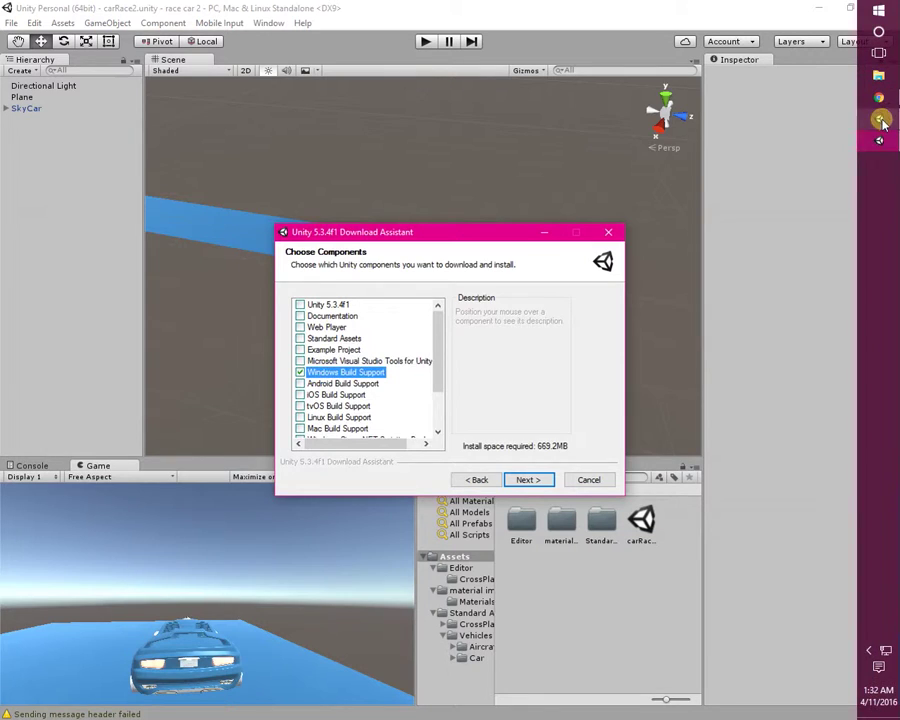
left_click(877, 117)
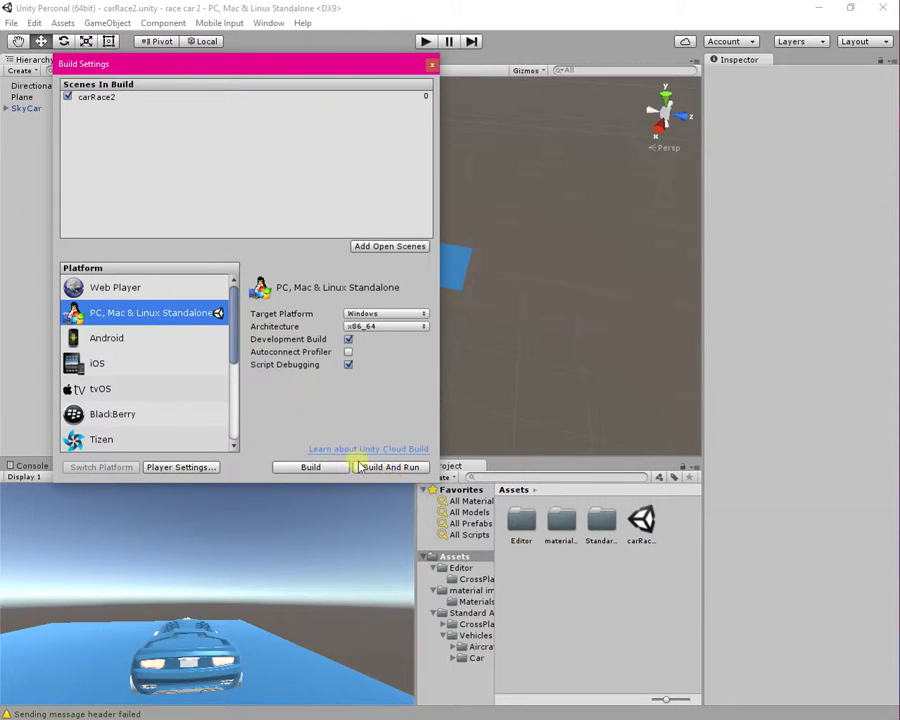
mouse_move(862, 148)
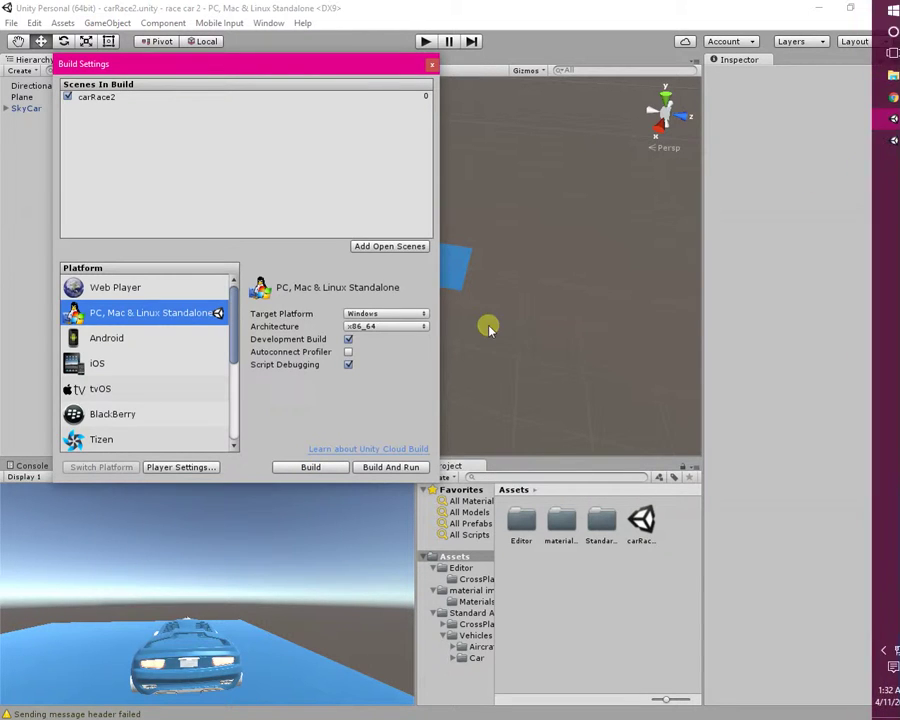
Step: Replace Windows Build Support with Android Build Support (271.0MB) as the download pick
left_click(879, 140)
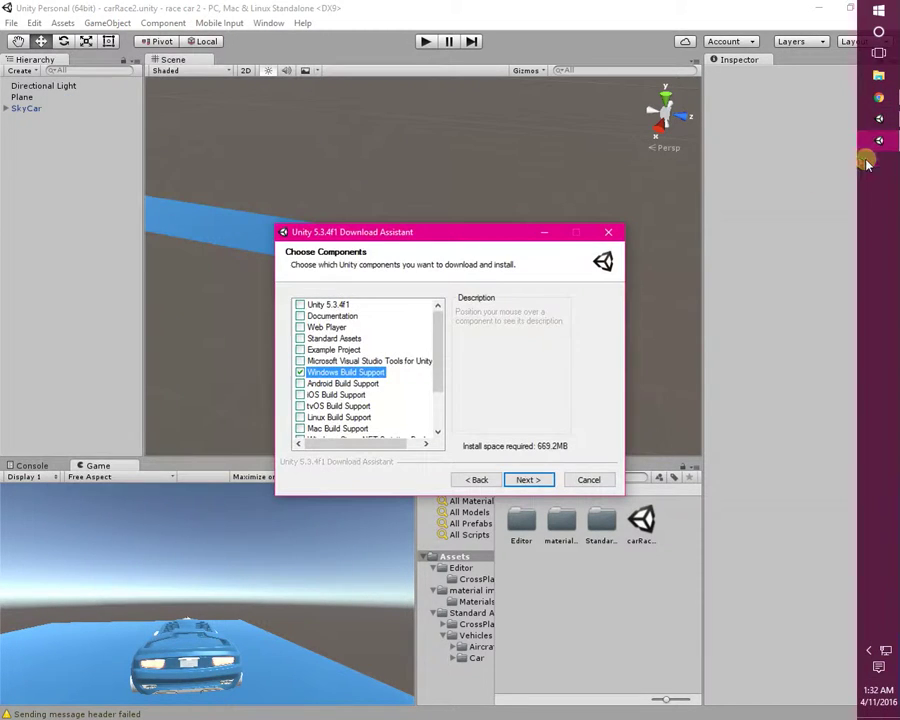
left_click(300, 373)
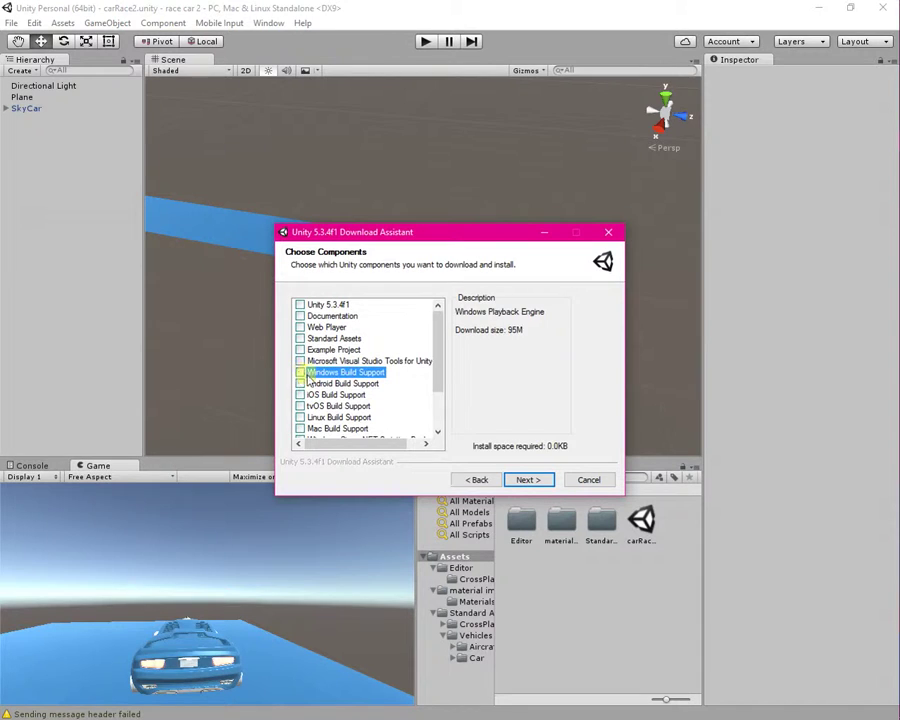
left_click(300, 384)
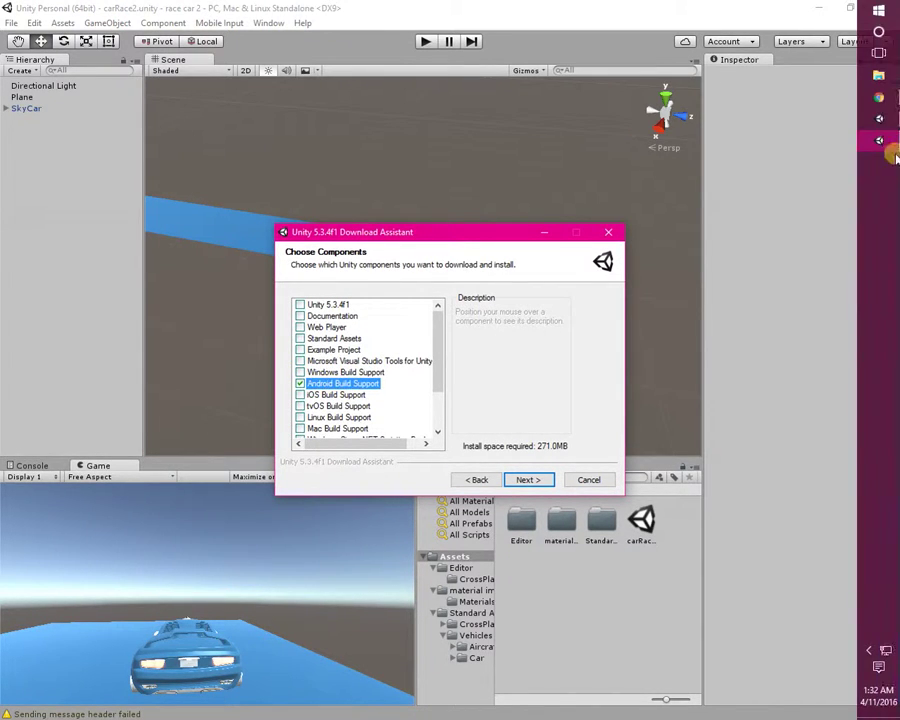
left_click(879, 118)
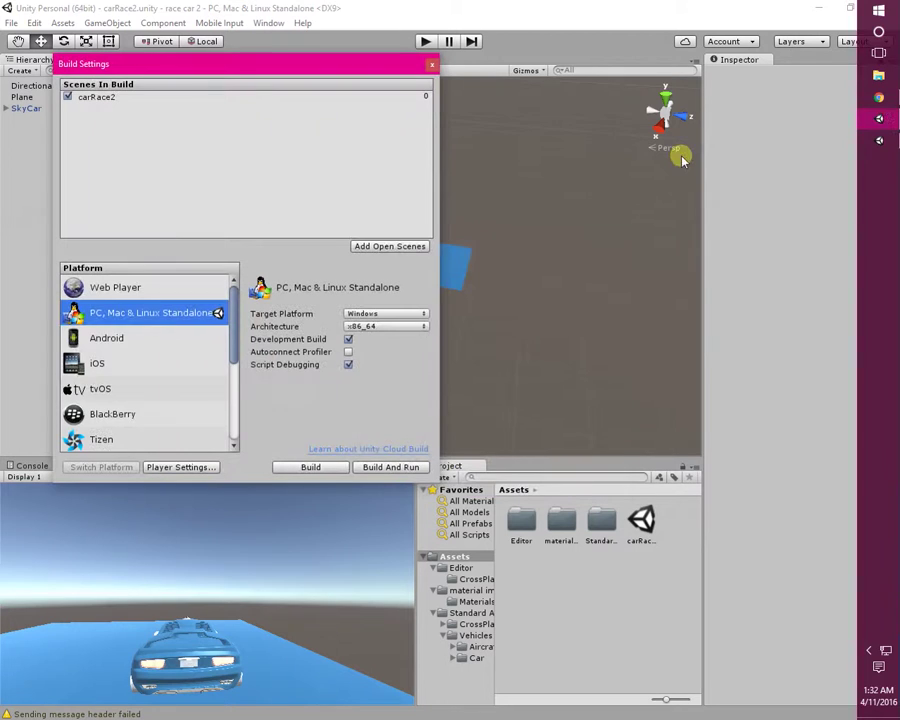
Step: Compare the Android, iOS and Standalone platforms, confirming iOS has no module loaded
left_click(94, 338)
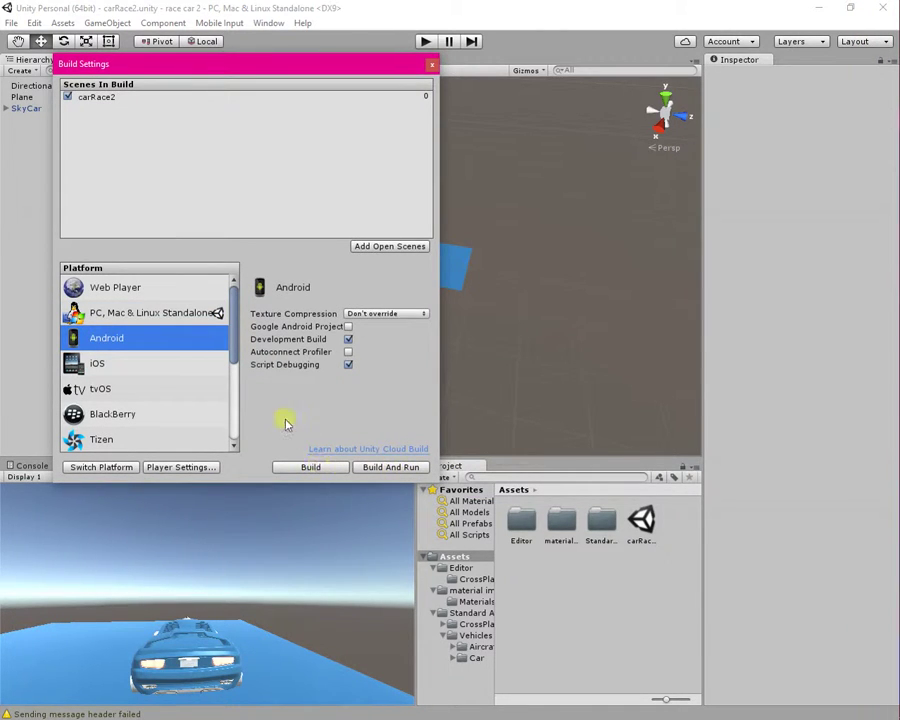
left_click(119, 366)
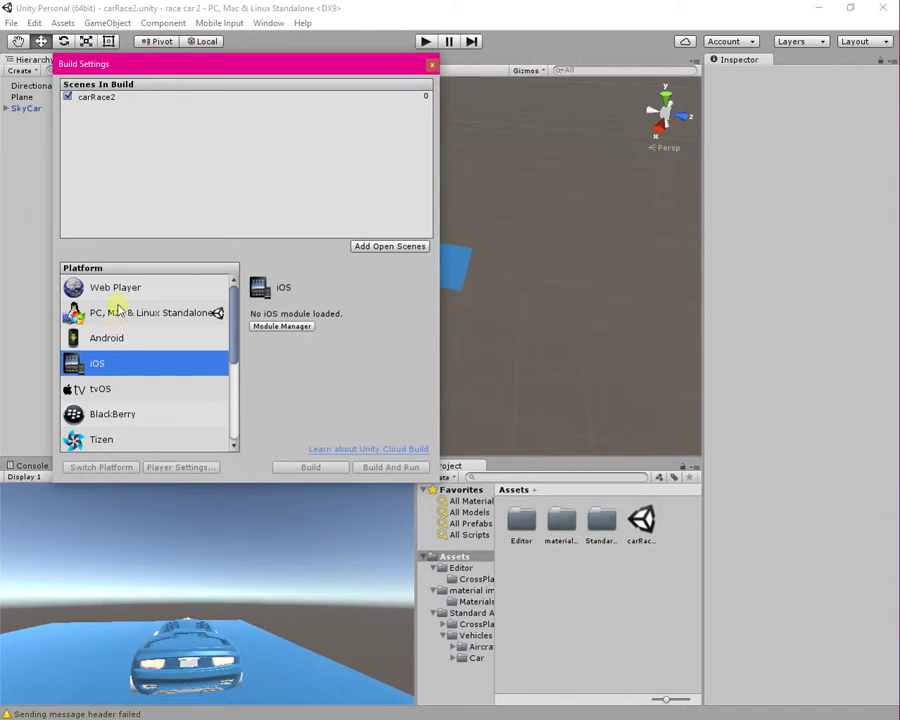
left_click(122, 316)
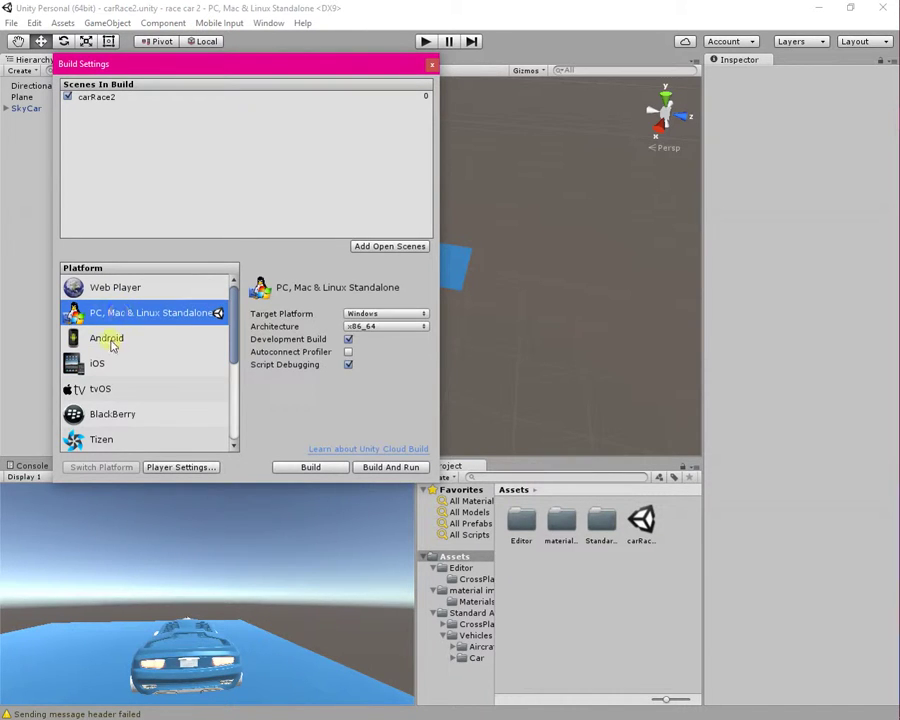
left_click(115, 340)
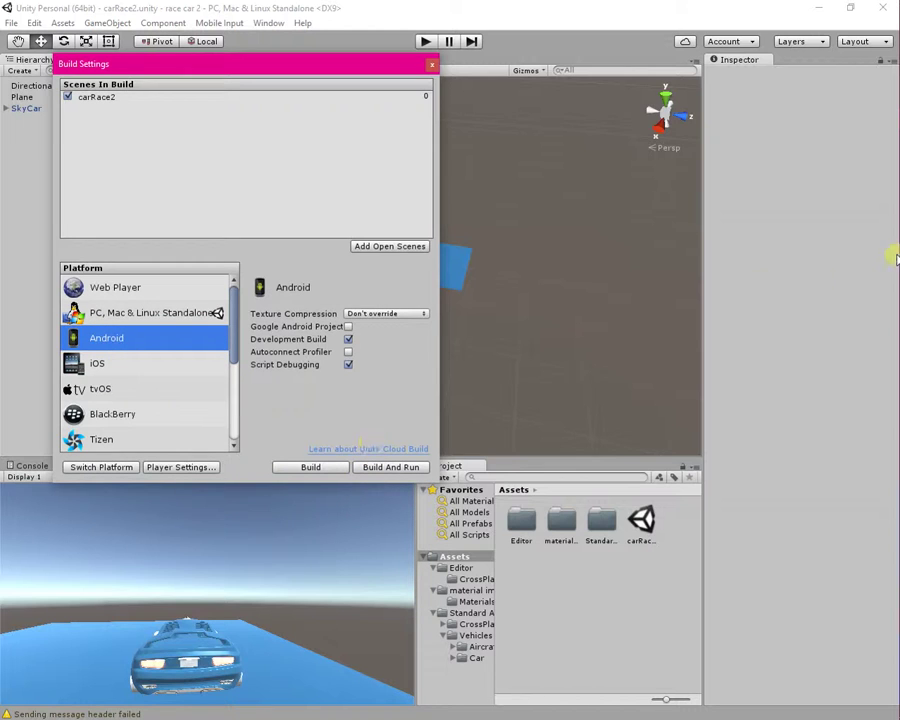
left_click(105, 366)
mouse_move(893, 150)
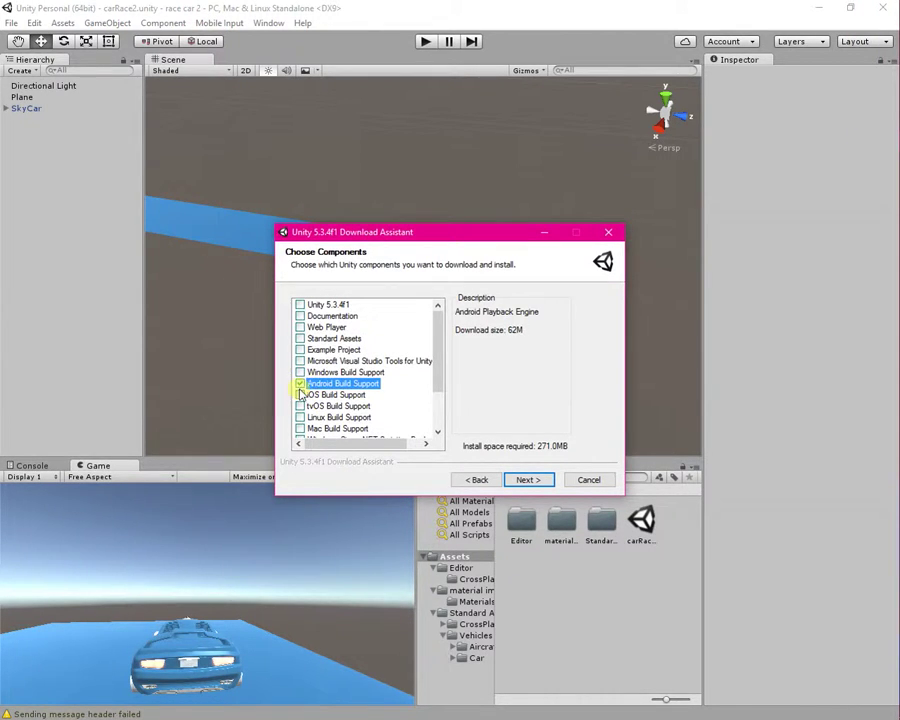
Step: Swap Android Build Support for iOS Build Support and advance to the install-locations page
left_click(301, 394)
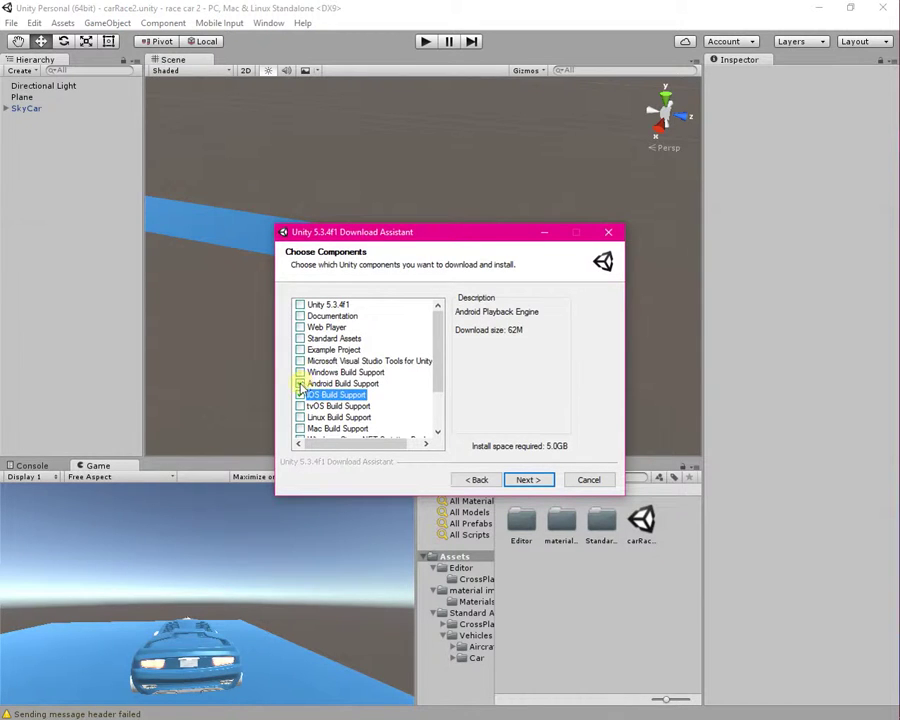
left_click(300, 384)
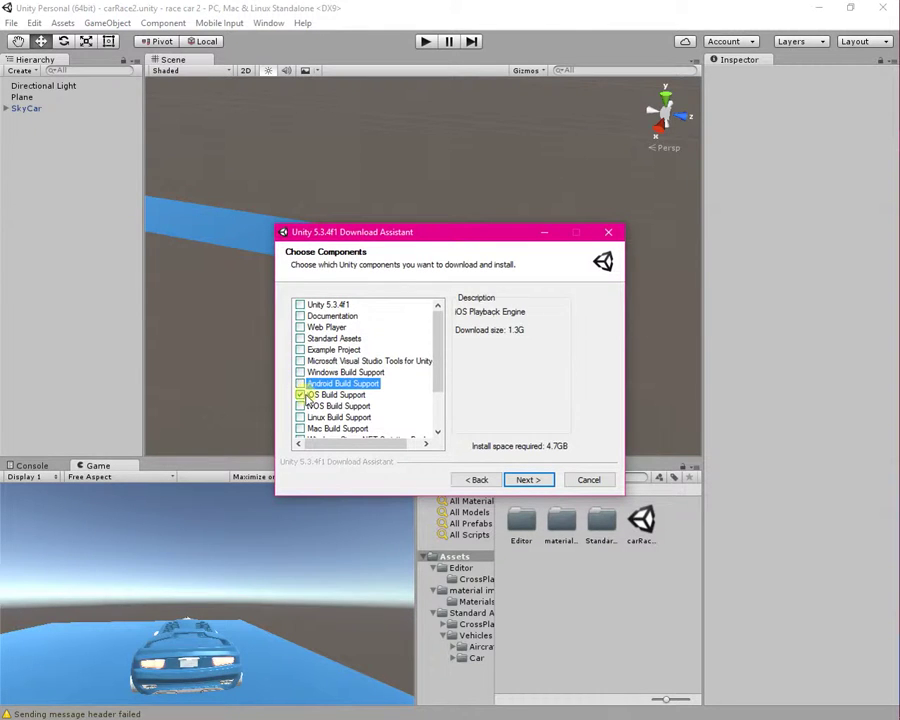
left_click(311, 395)
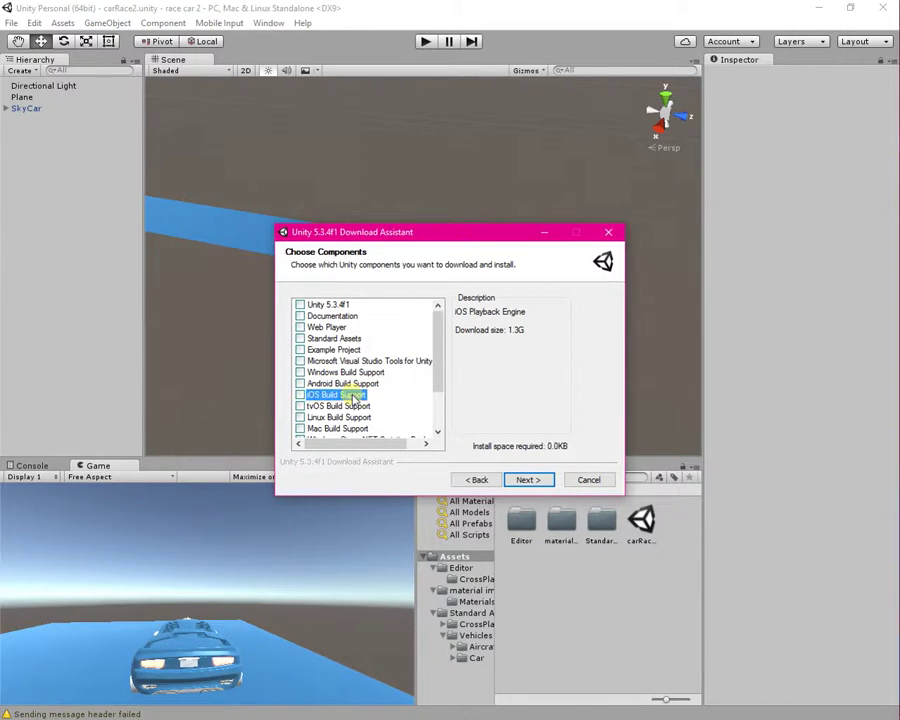
left_click(300, 396)
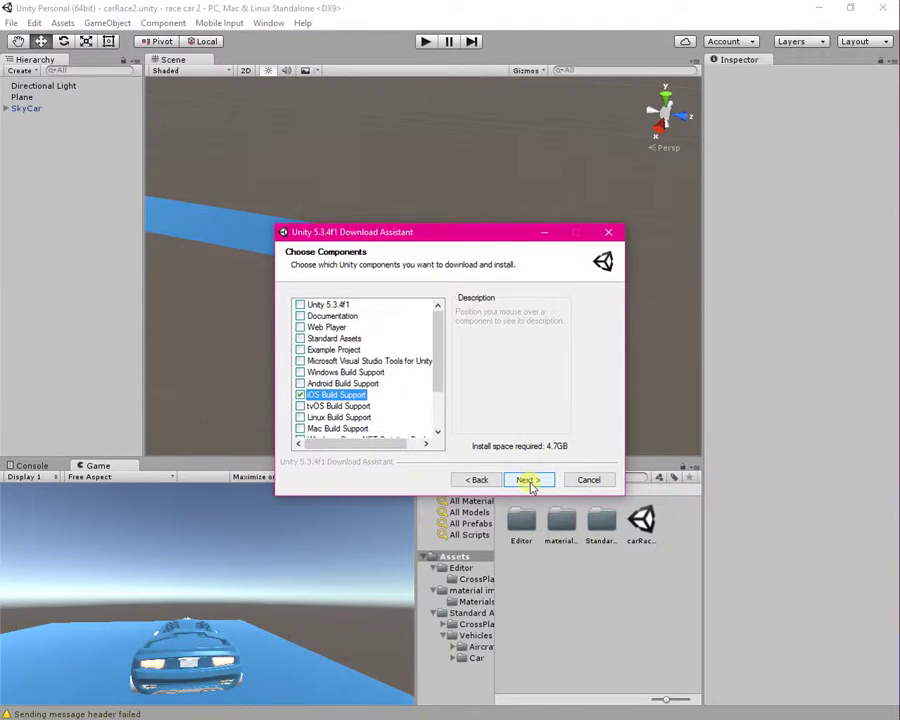
left_click(528, 481)
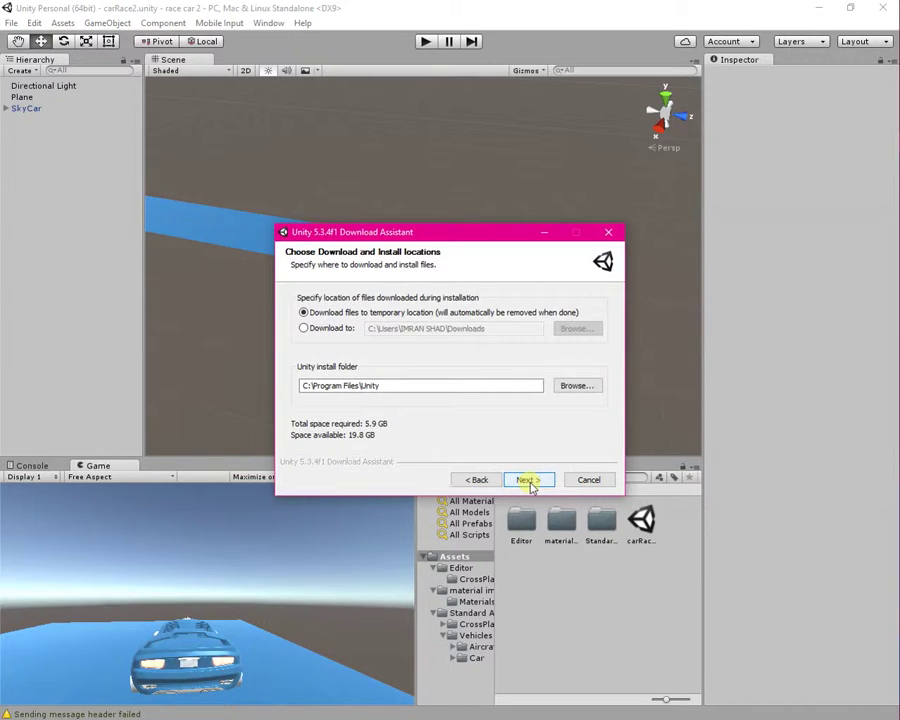
Step: Point the download folder at the Desktop instead of the temporary location, then continue
left_click(304, 329)
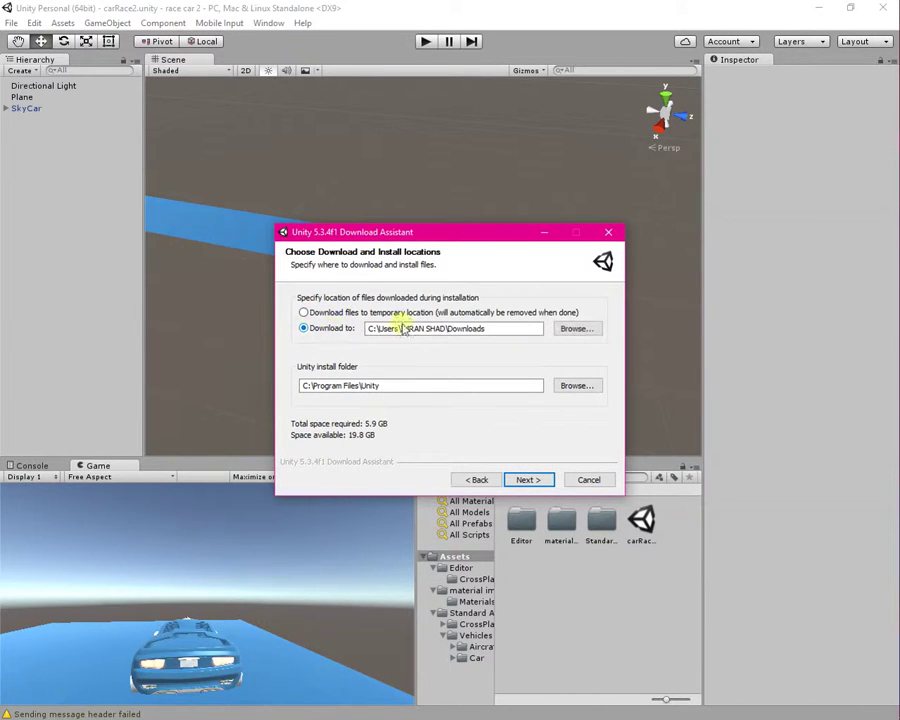
left_click_drag(345, 234, 349, 246)
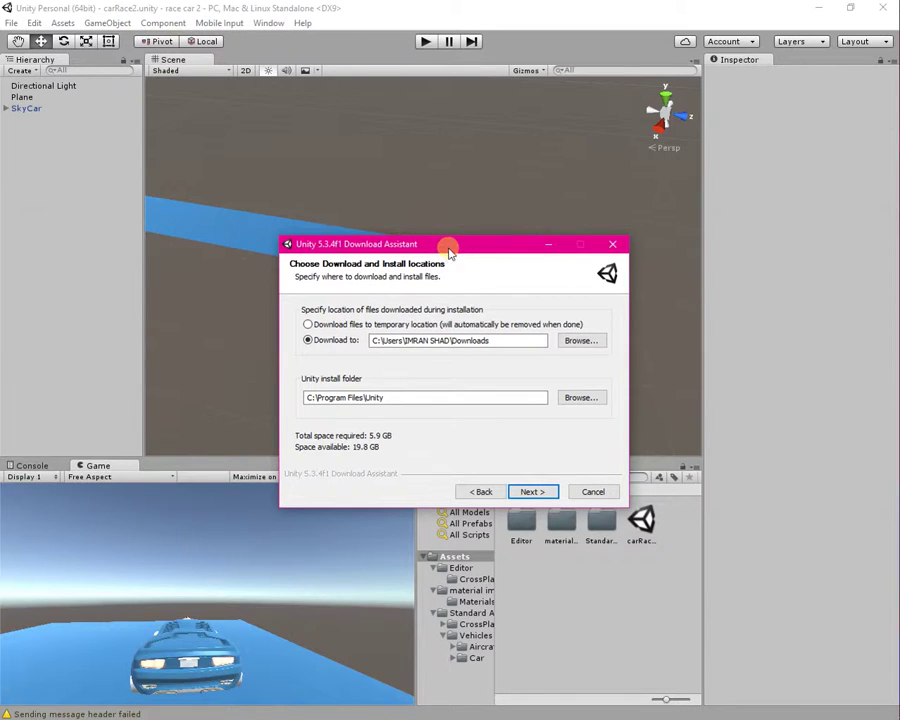
left_click(307, 325)
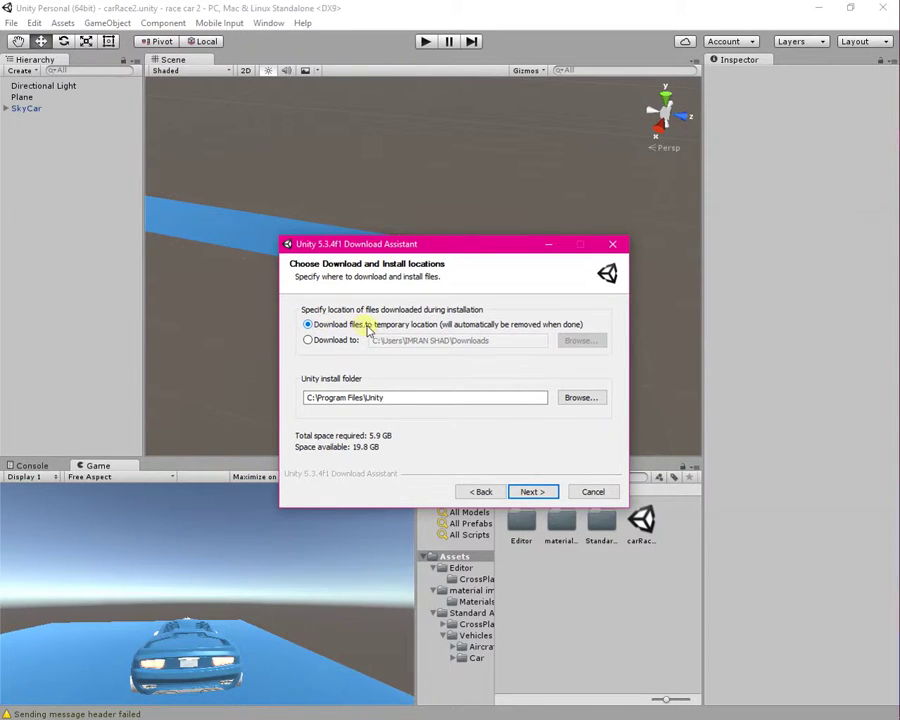
left_click_drag(408, 243, 424, 227)
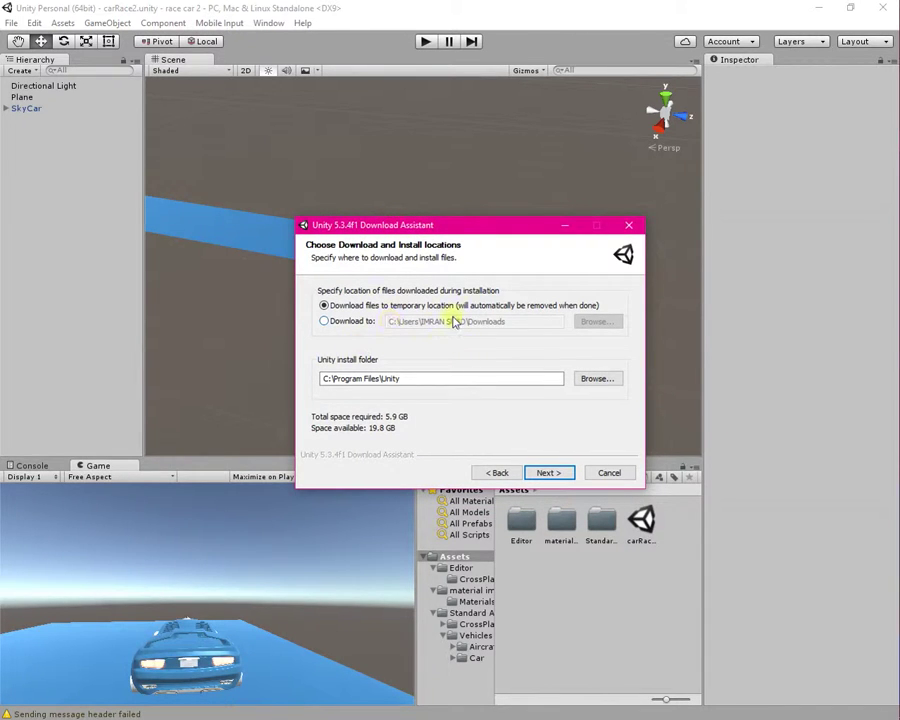
left_click(325, 322)
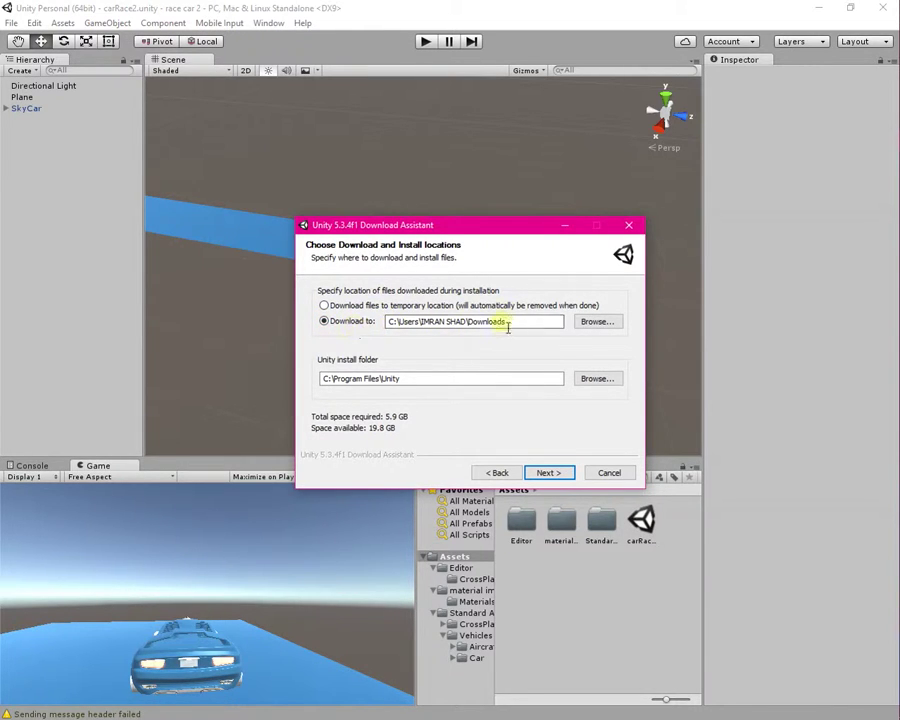
left_click(597, 323)
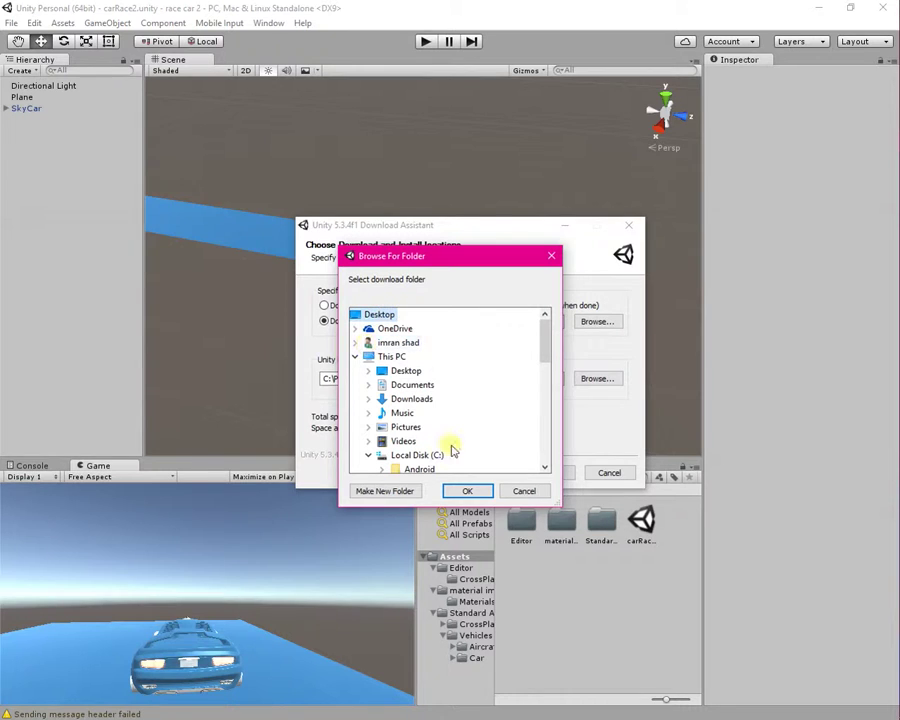
left_click(466, 491)
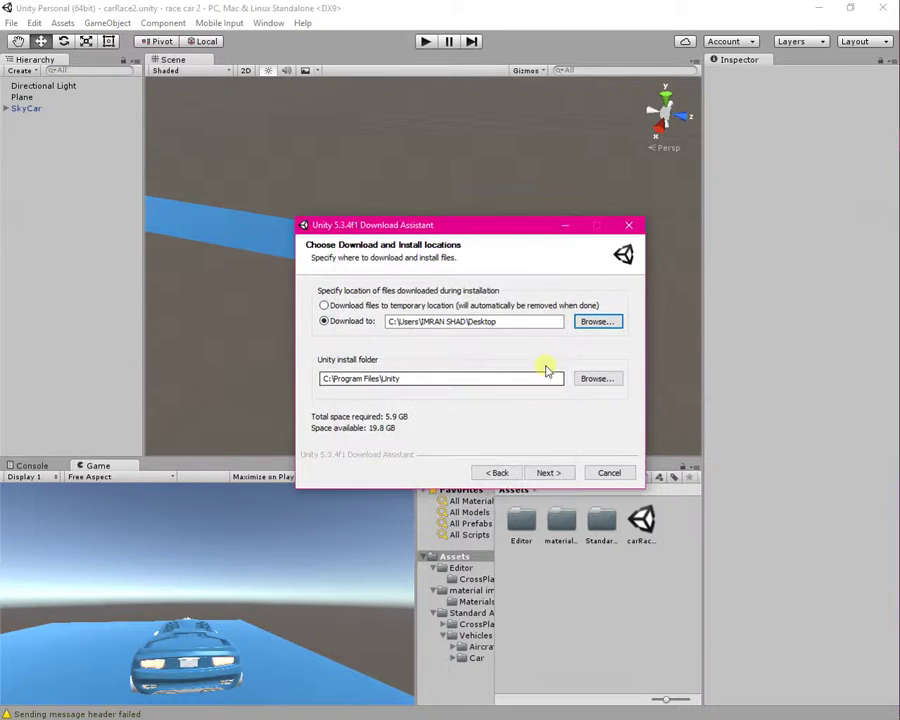
left_click(548, 474)
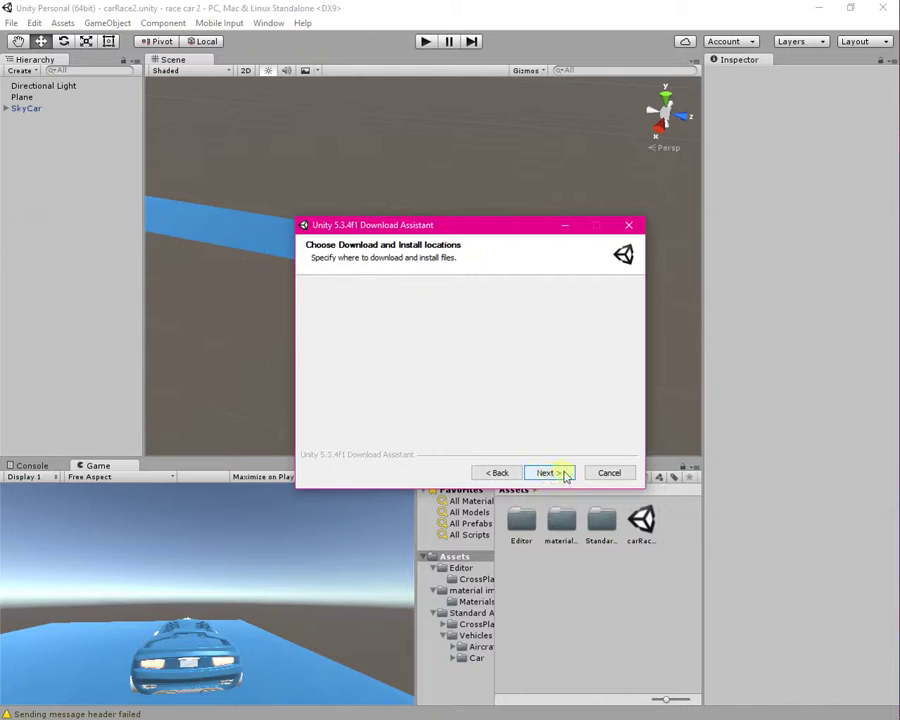
Step: Move the Download Assistant window aside while iOS Build Support downloads and installs
left_click_drag(416, 218, 437, 183)
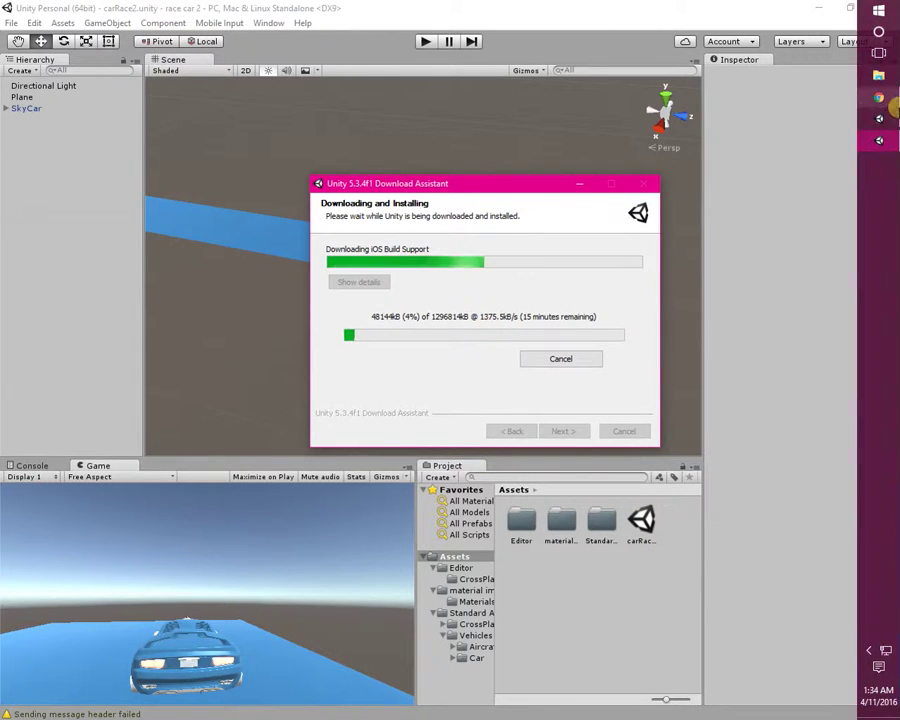
left_click(880, 118)
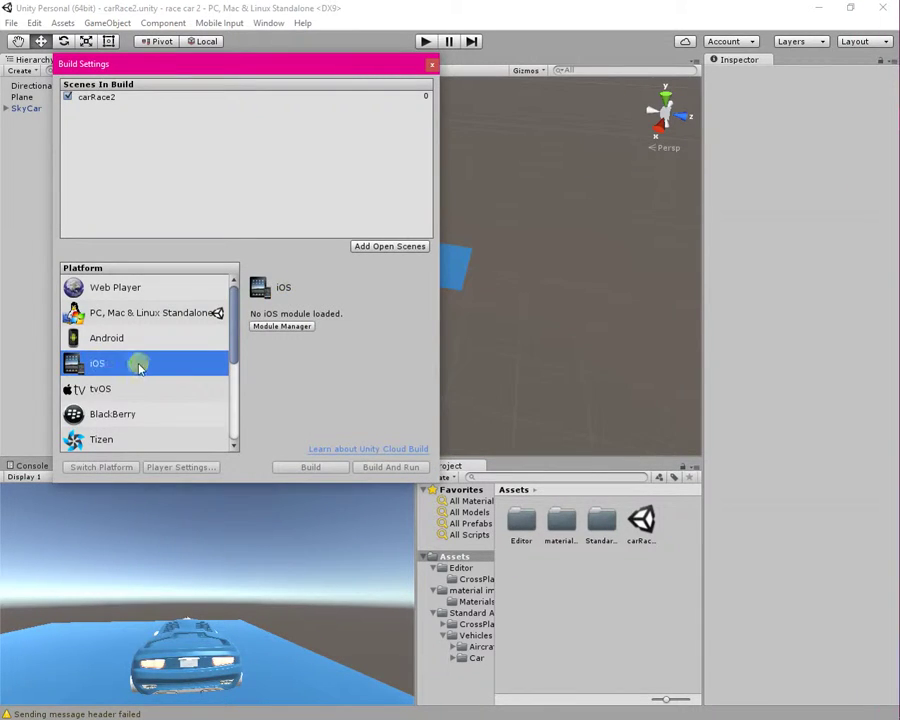
scroll(203, 342, "down", 2)
scroll(128, 346, "up", 2)
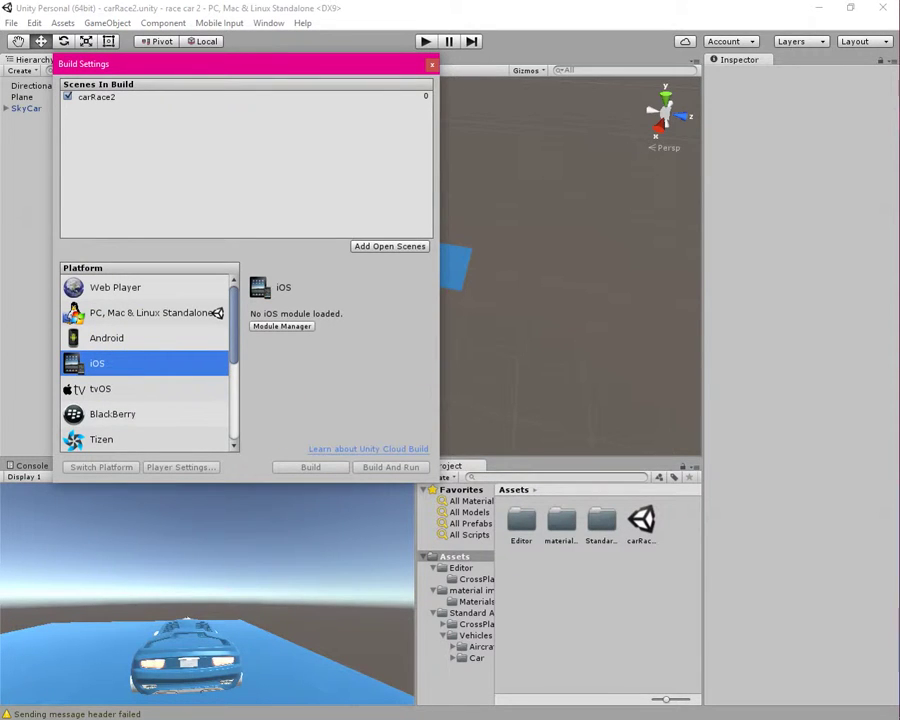
mouse_move(872, 52)
left_click(880, 128)
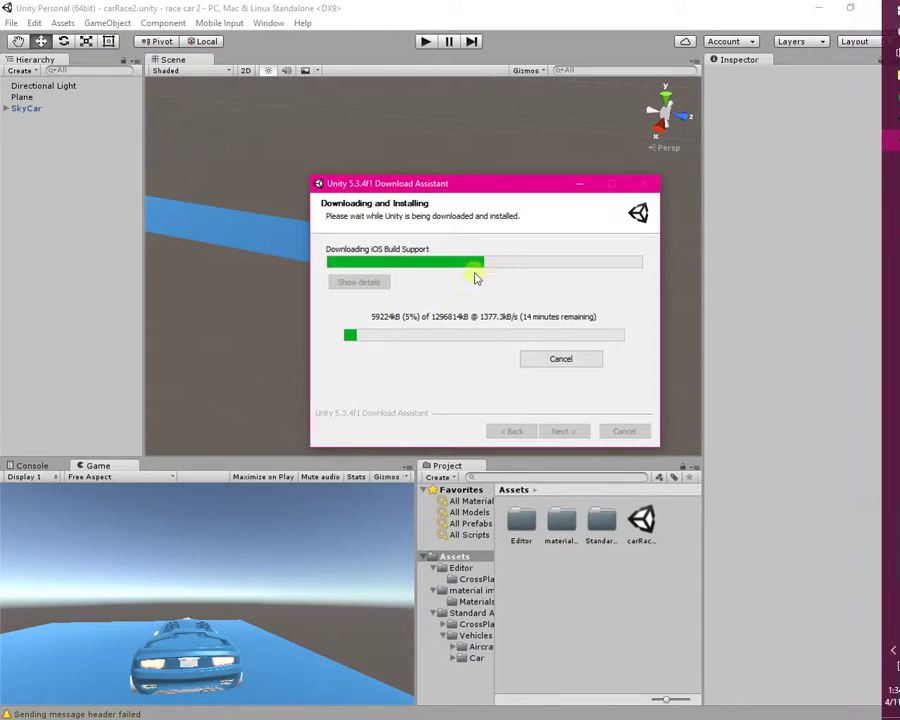
left_click(879, 137)
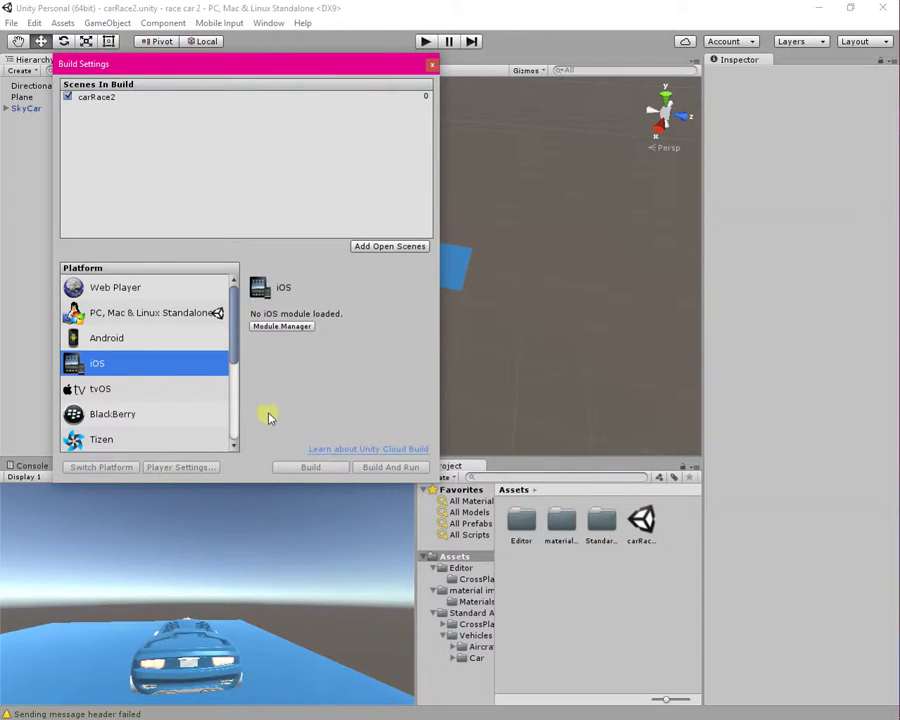
left_click(74, 338)
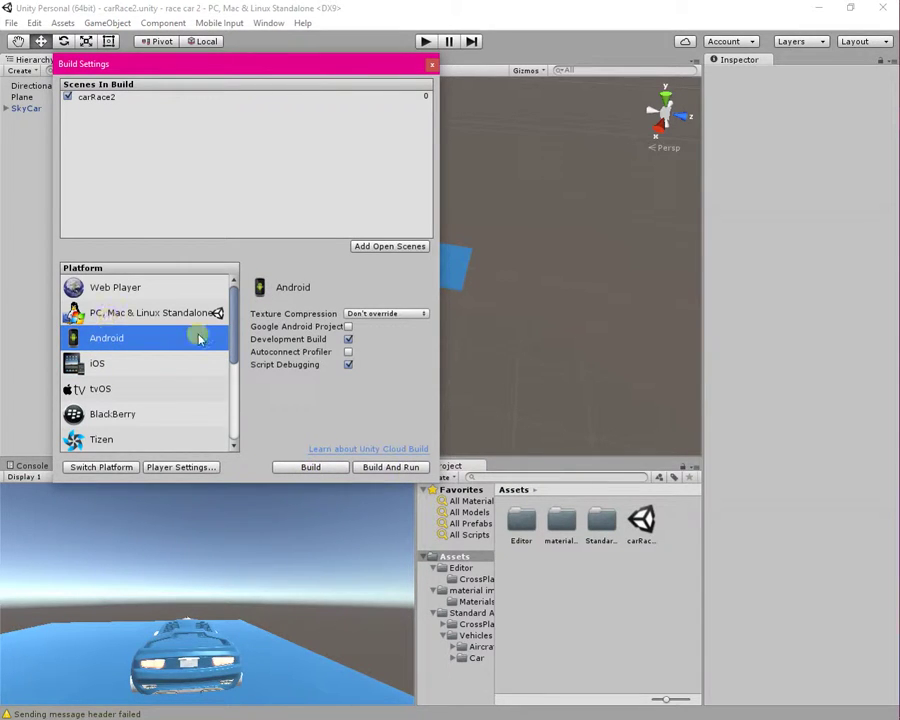
left_click(150, 313)
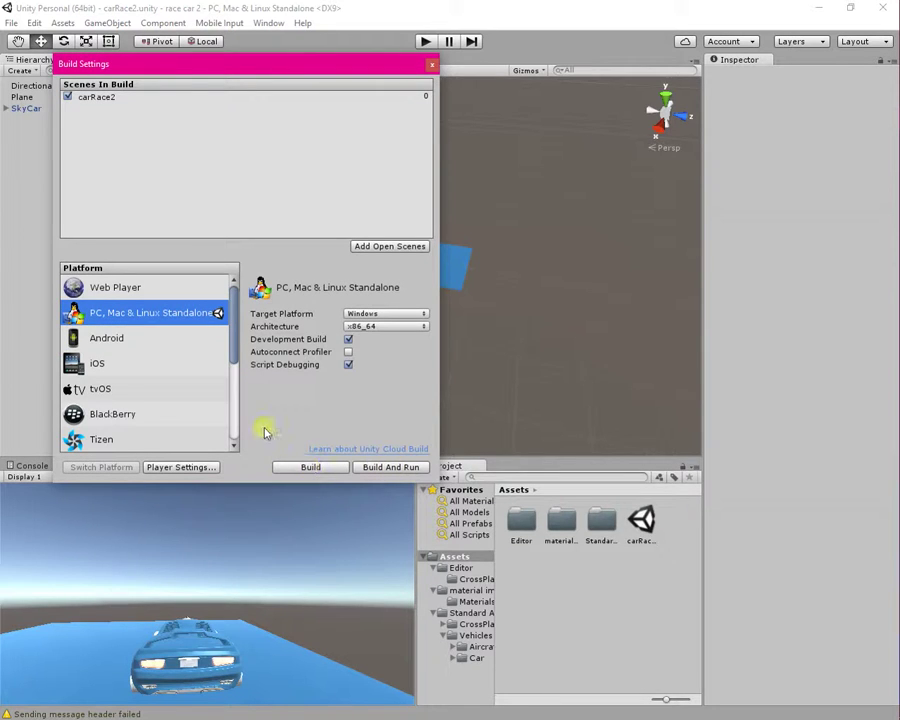
left_click(128, 364)
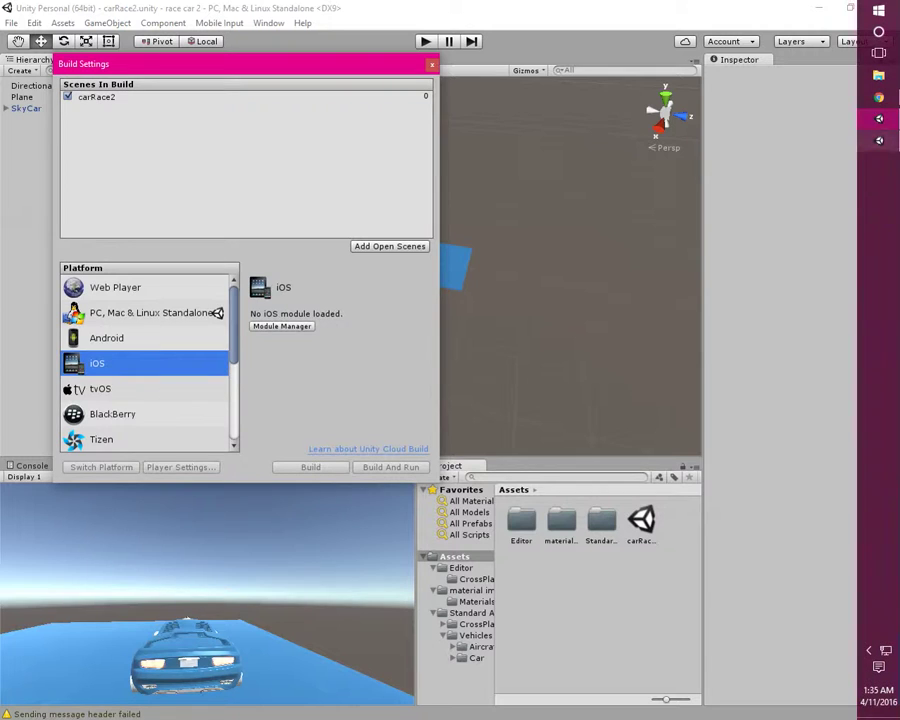
left_click(888, 142)
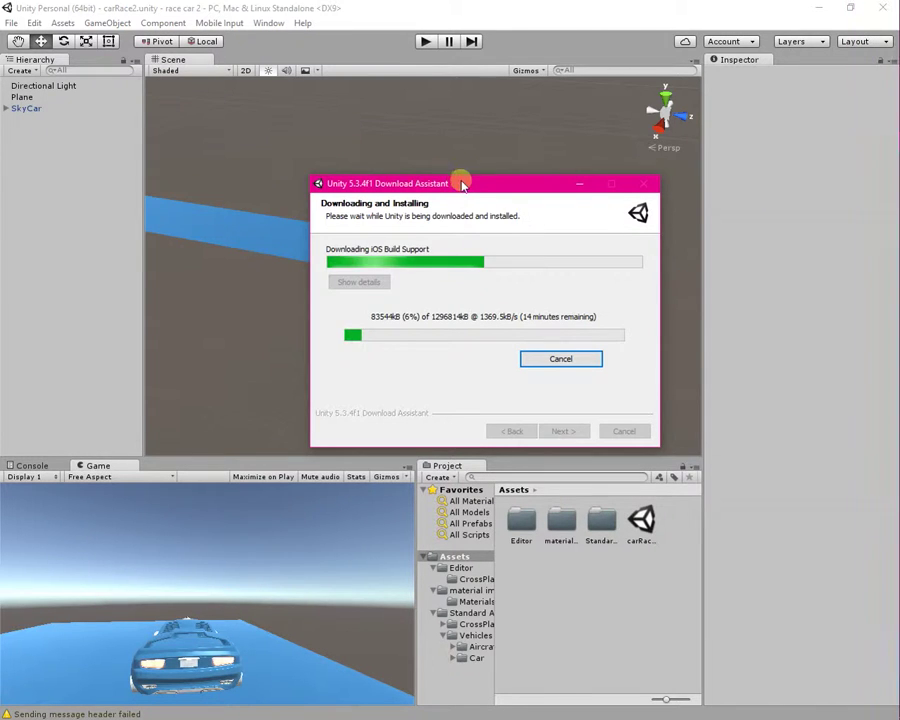
left_click_drag(462, 181, 415, 182)
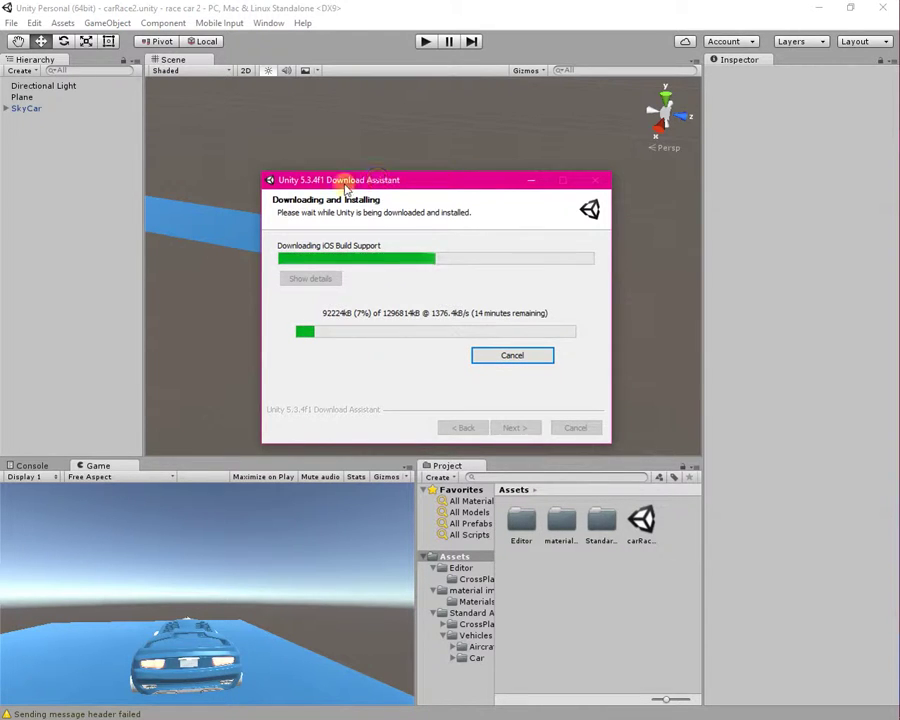
left_click_drag(398, 179, 428, 165)
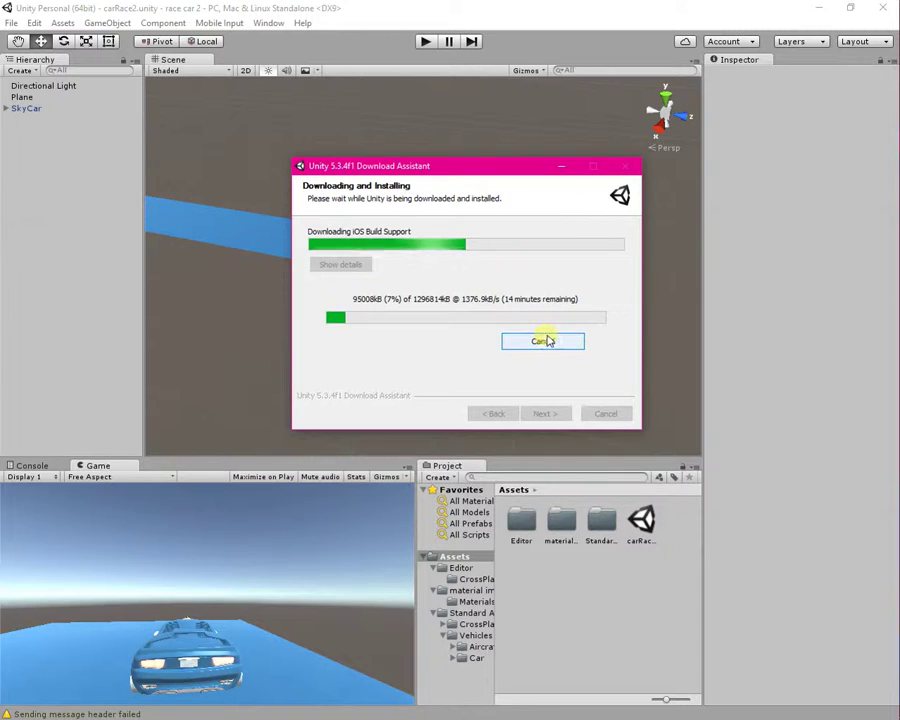